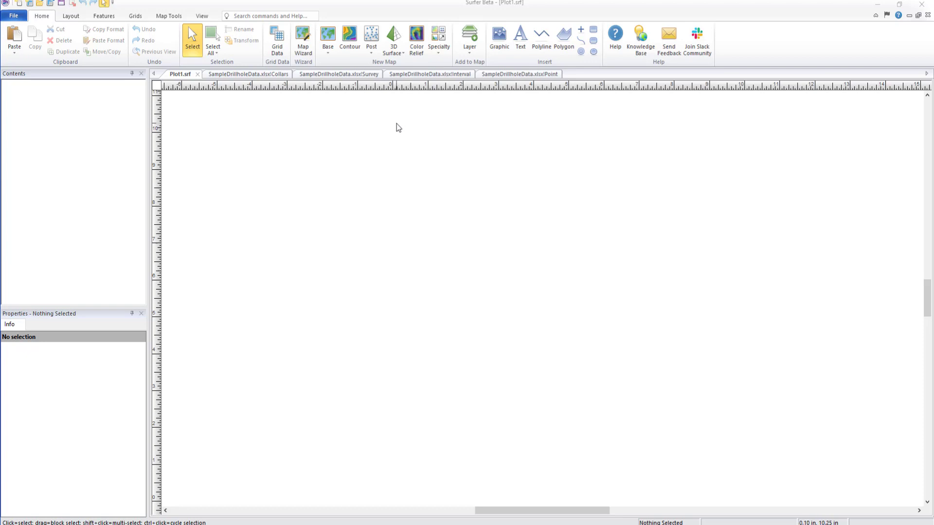
Step: Browse the Collars, Survey, Interval and Point worksheets, then return to the blank Plot1
left_click(260, 75)
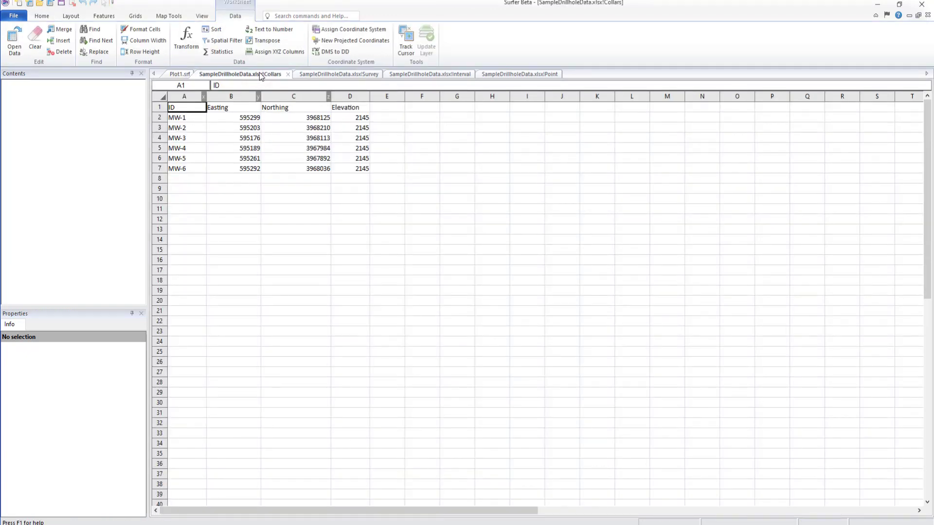
left_click(323, 75)
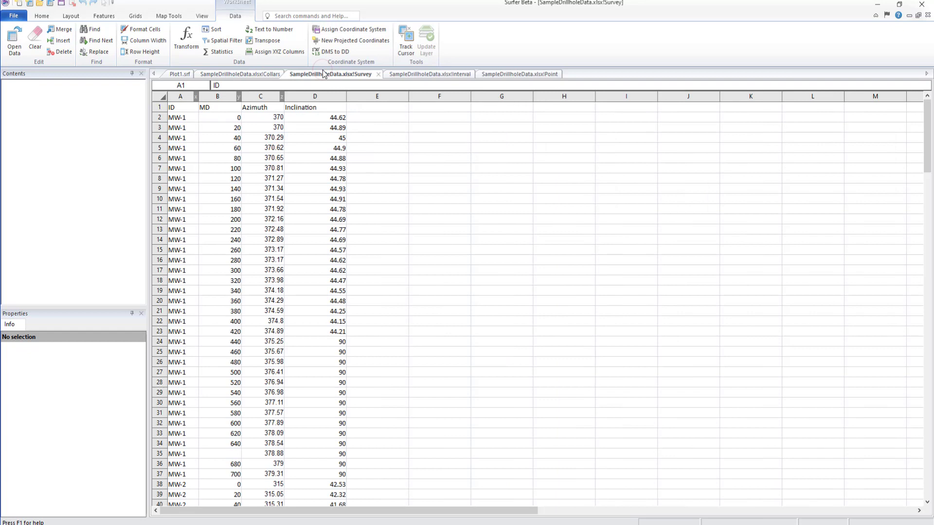
left_click(422, 74)
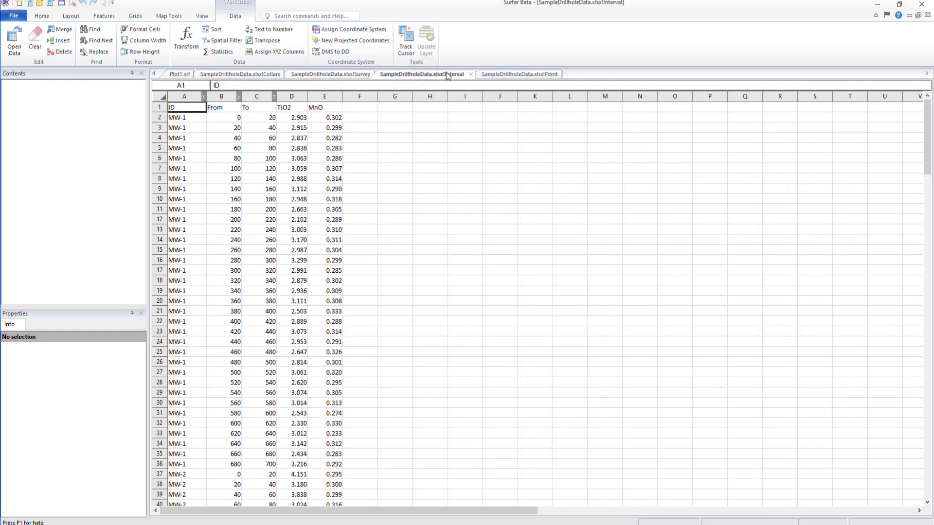
left_click(503, 75)
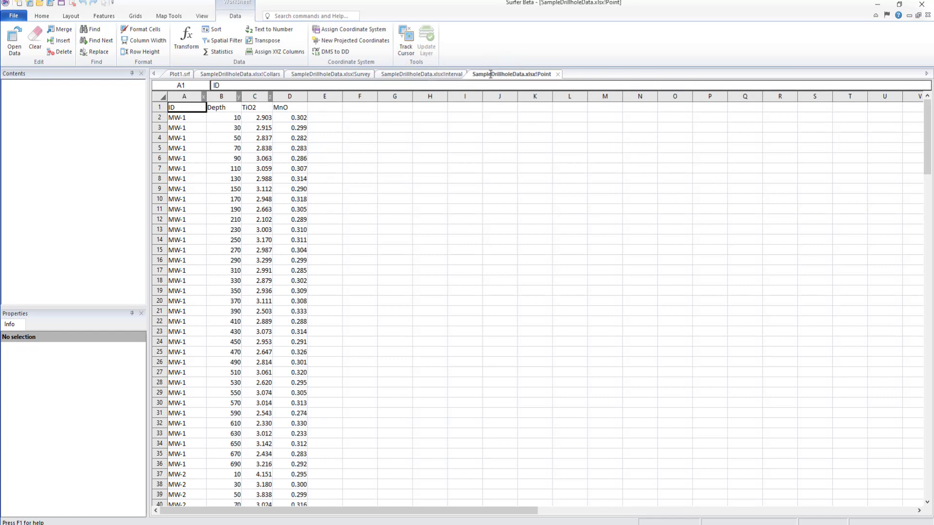
left_click(232, 77)
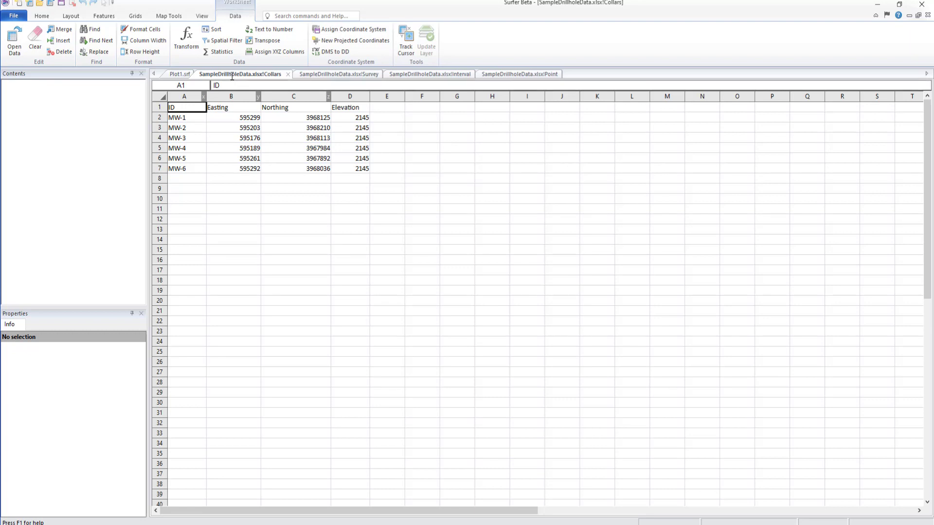
left_click(333, 76)
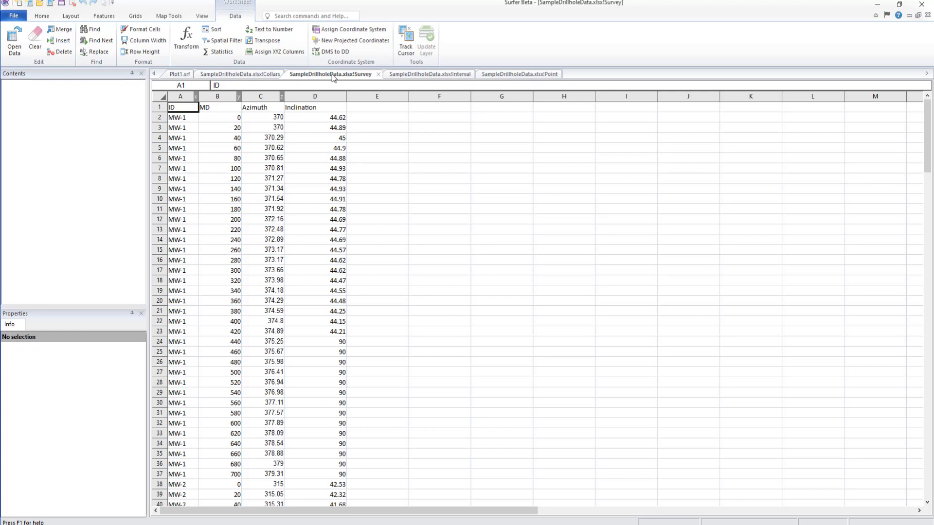
left_click(417, 74)
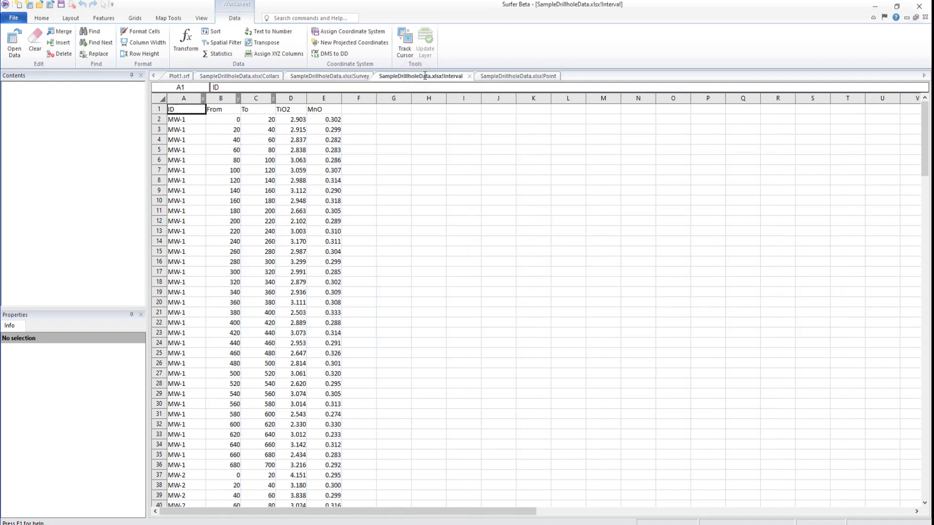
left_click(509, 78)
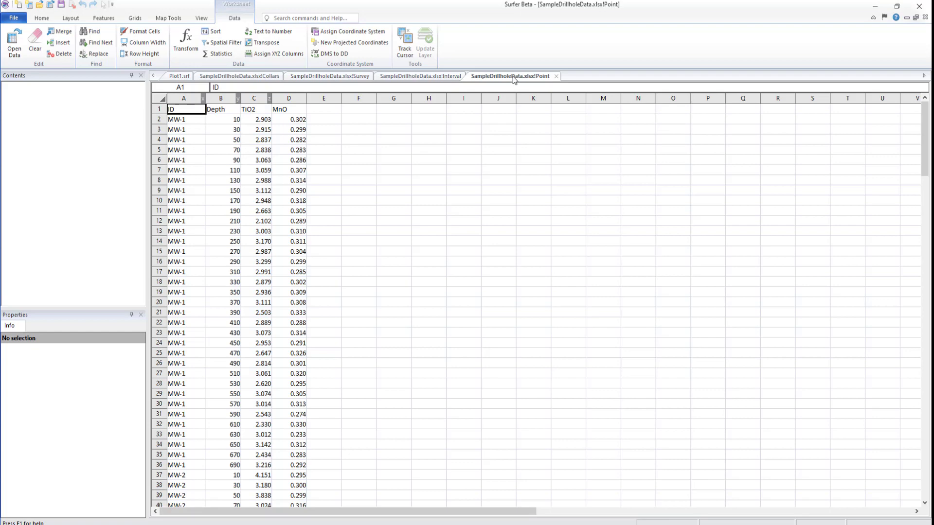
key("ctrl+Tab")
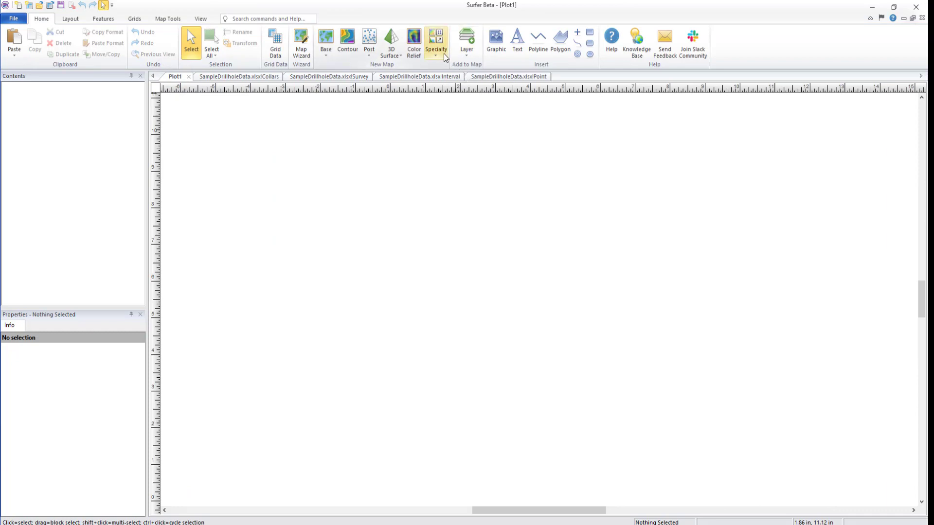
Step: Start a new drillhole map using the Collars sheet of SampleDrillholeData.xlsx as collar data
left_click(436, 42)
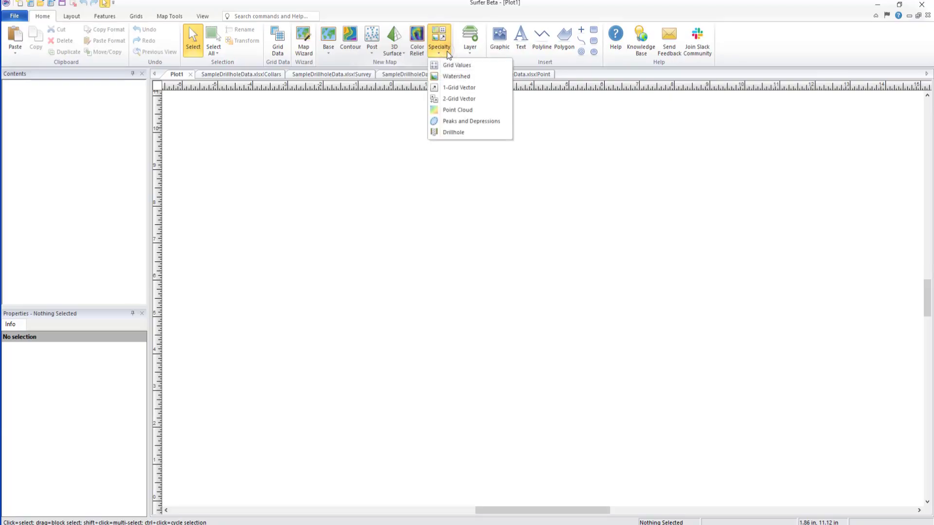
left_click(457, 132)
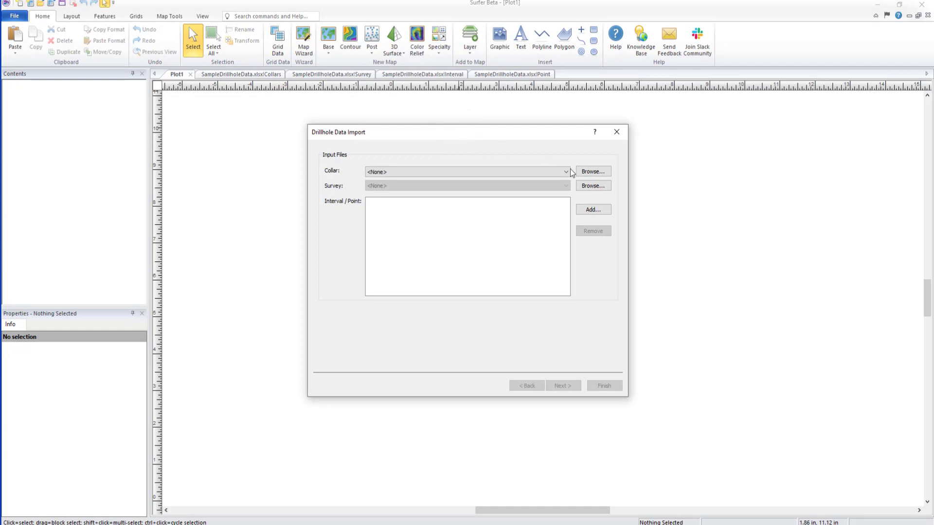
left_click(589, 174)
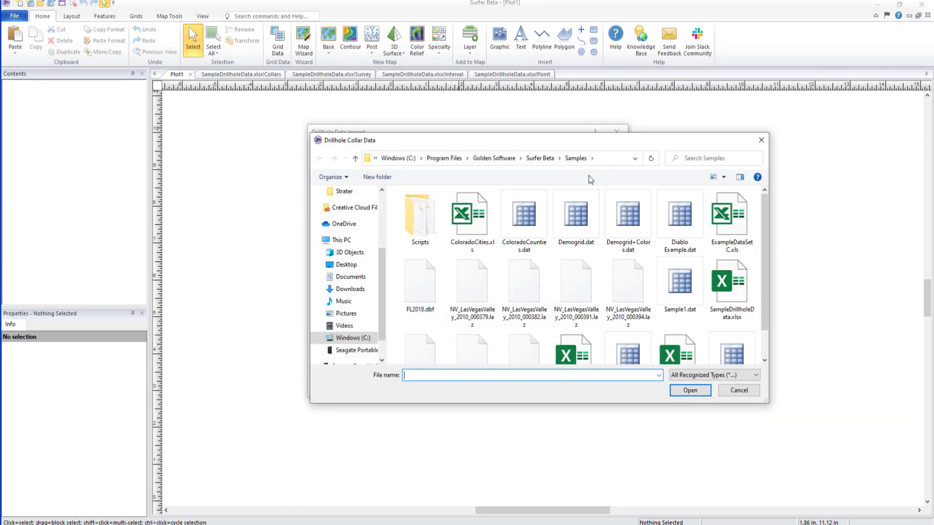
left_click(729, 287)
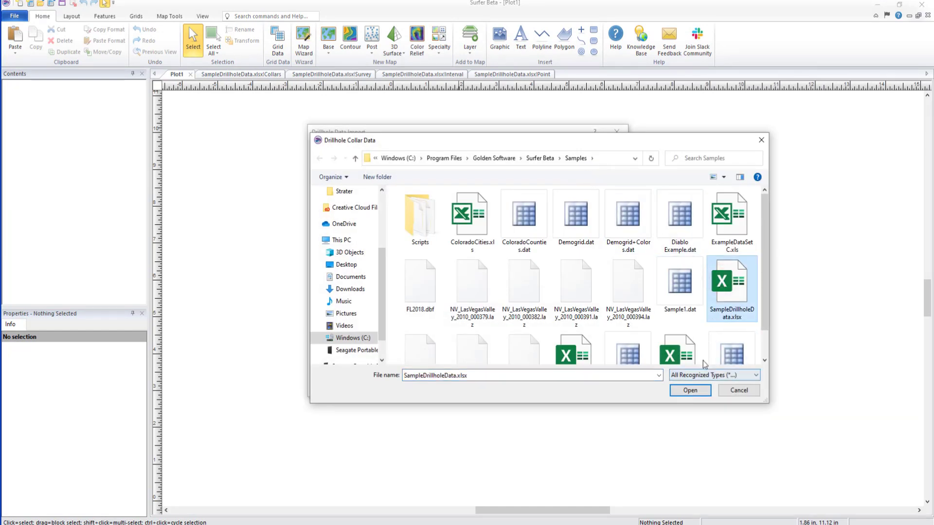
left_click(695, 391)
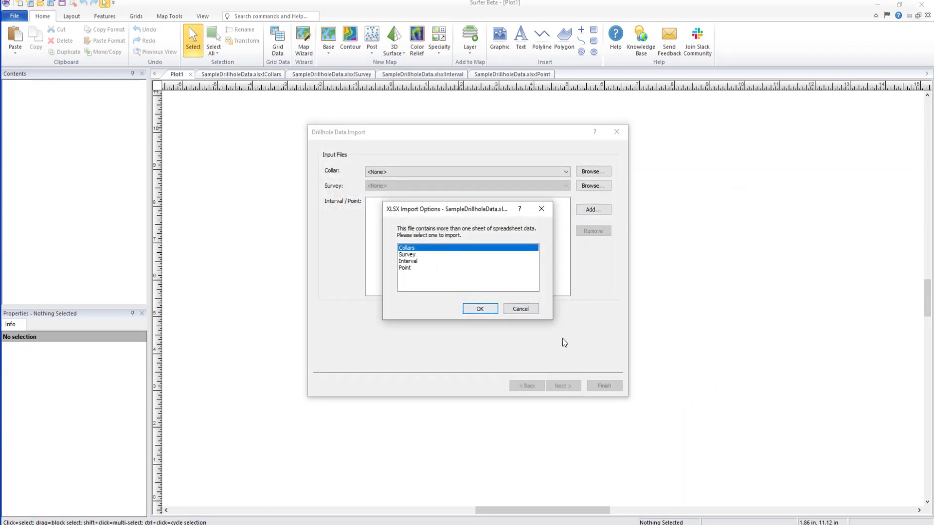
left_click(480, 309)
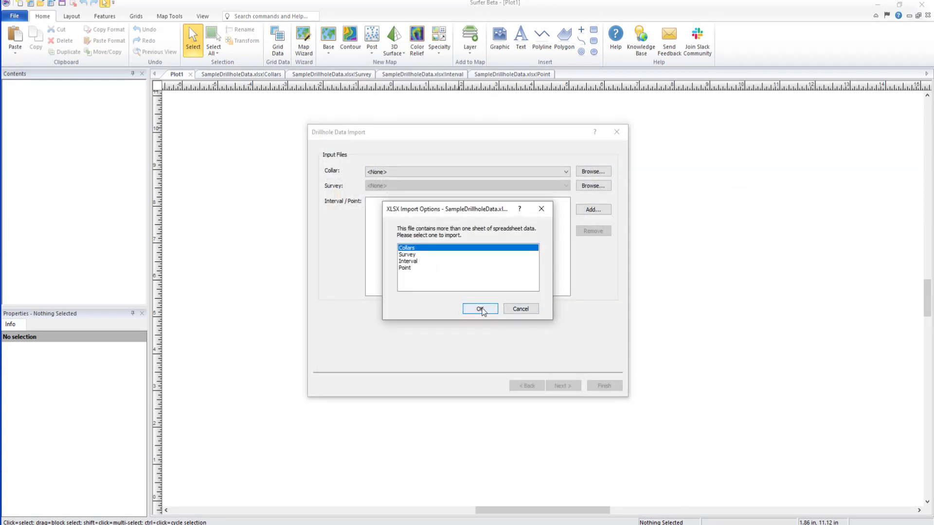
Step: Use the Survey sheet of SampleDrillholeData.xlsx as the survey data
left_click(598, 184)
left_click(725, 286)
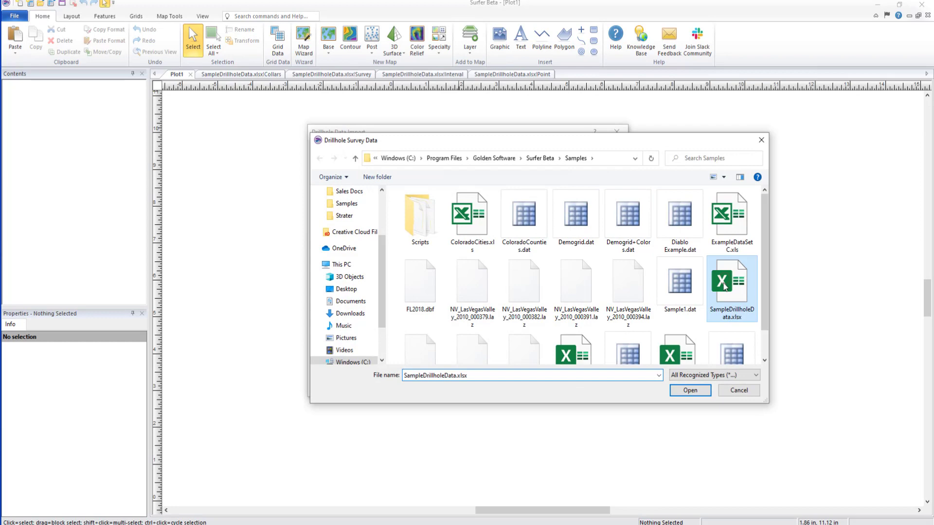
left_click(684, 391)
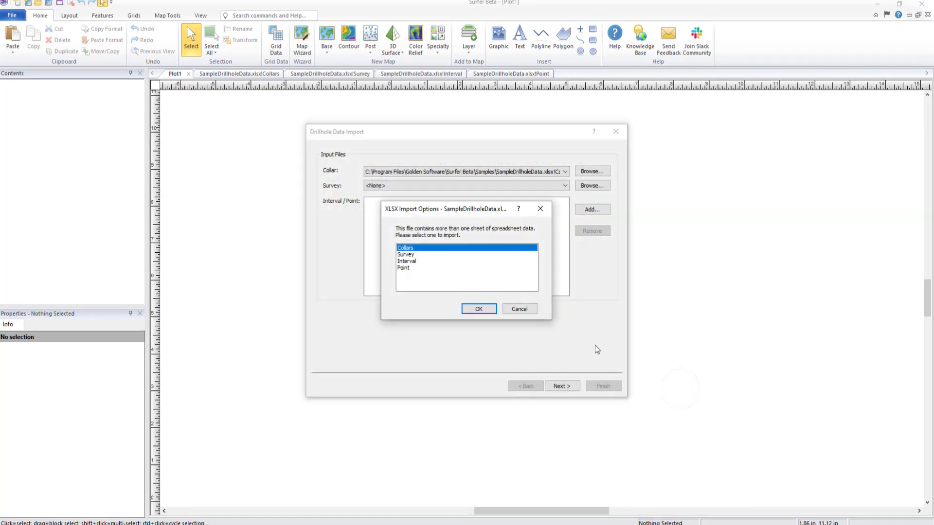
left_click(424, 255)
left_click(479, 309)
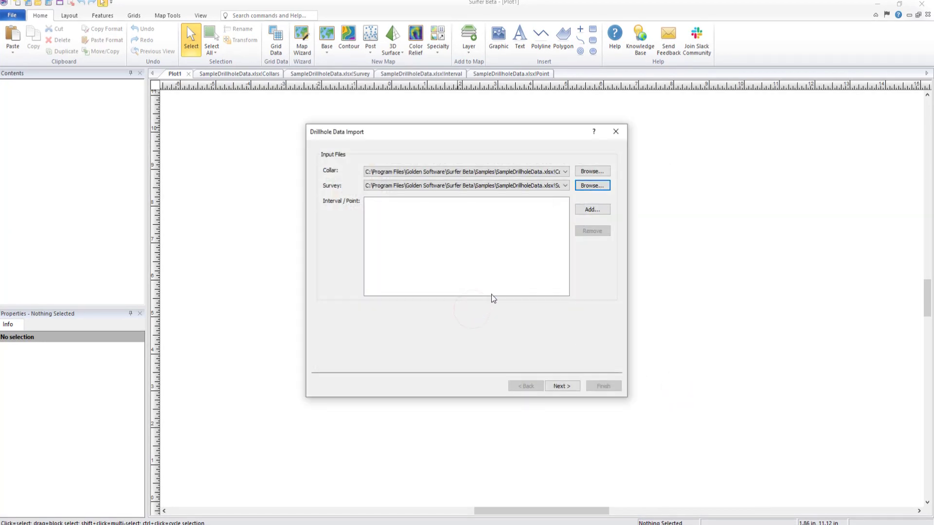
Step: Add only the Interval and Point sheets as interval and point data, then continue
left_click(598, 210)
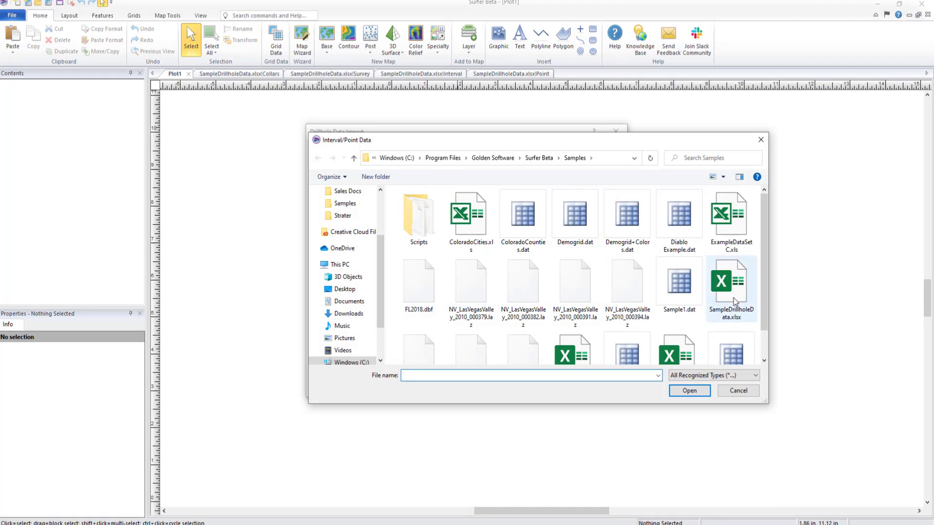
left_click(728, 288)
left_click(689, 390)
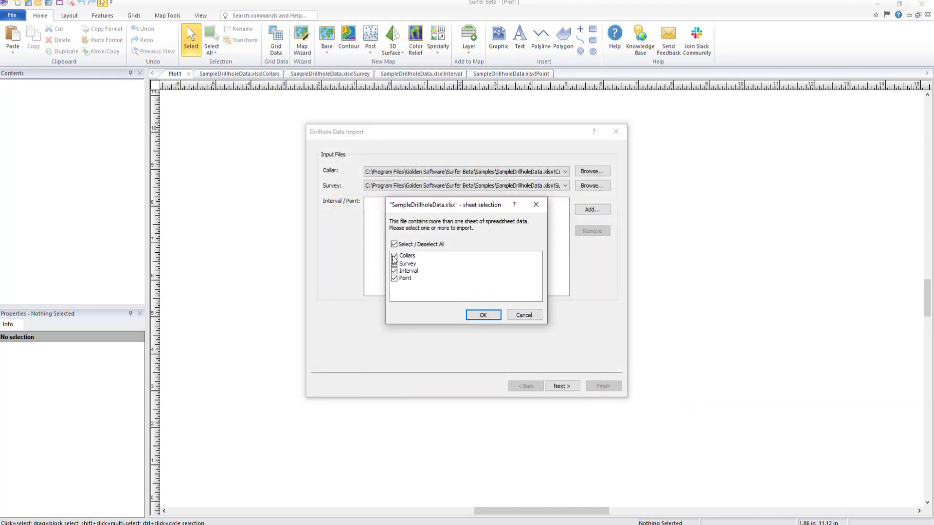
left_click(394, 256)
left_click(394, 264)
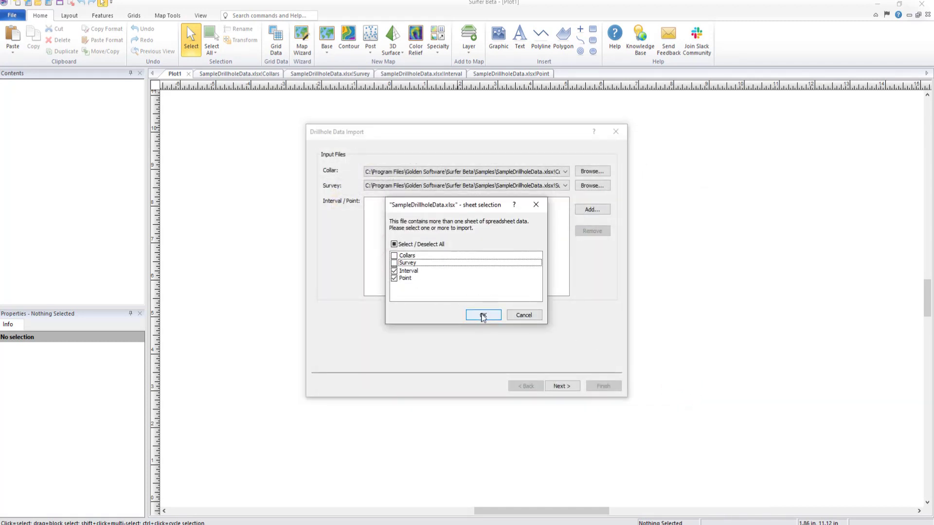
left_click(483, 316)
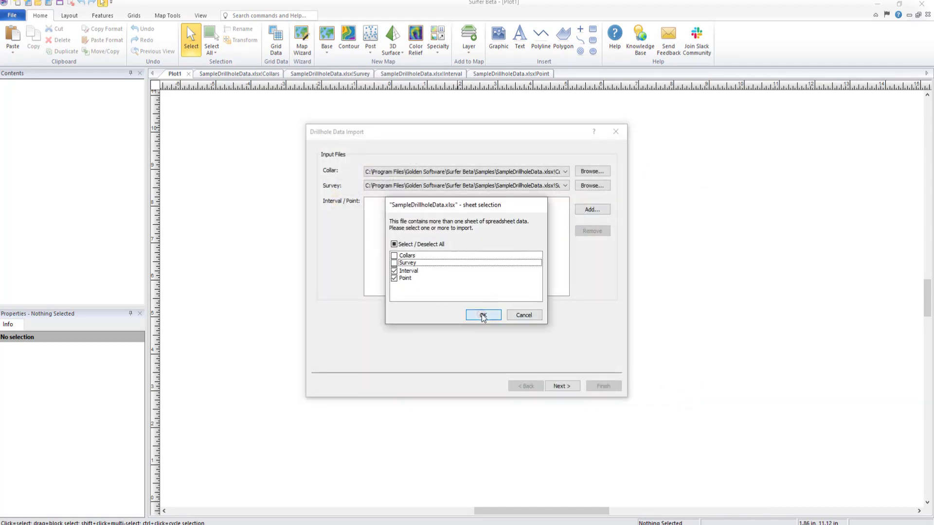
left_click(562, 387)
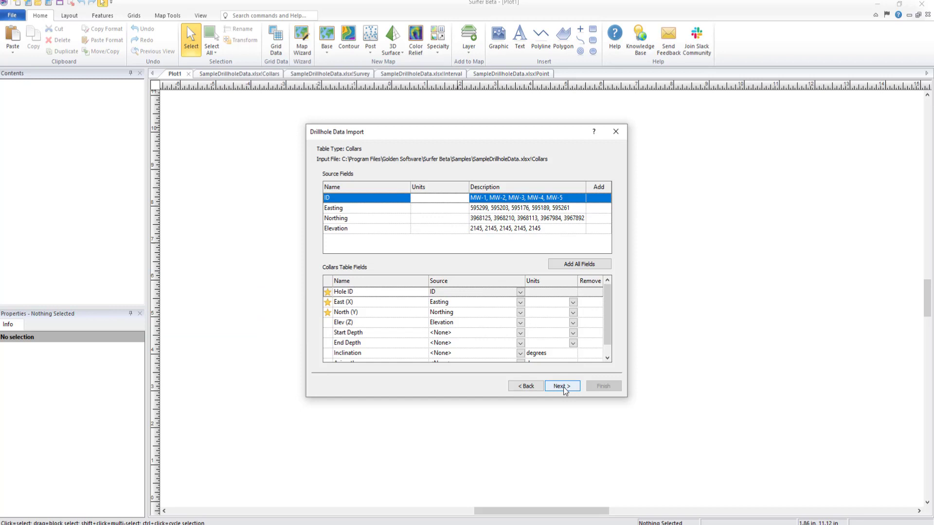
Step: Keep ID as the collar Hole ID source, with Easting, Northing and Elevation coordinates
left_click(520, 294)
left_click(520, 294)
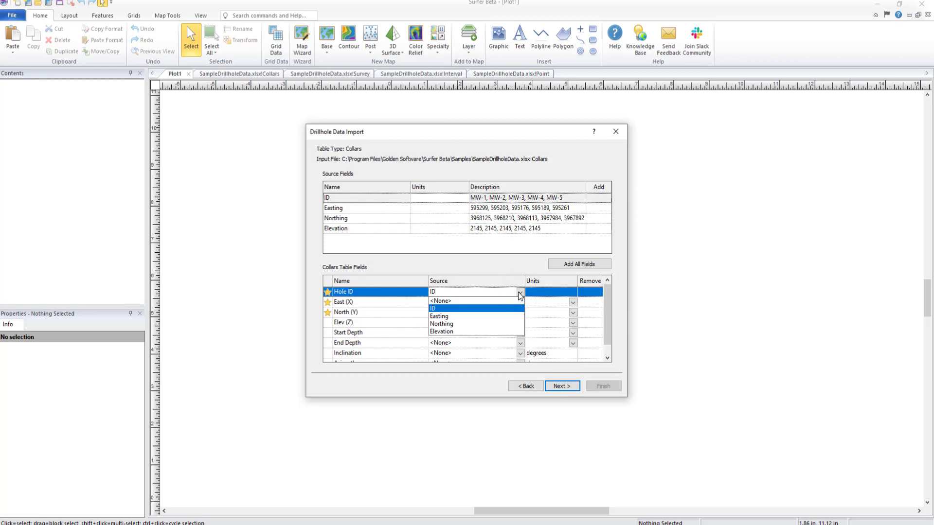
left_click(495, 309)
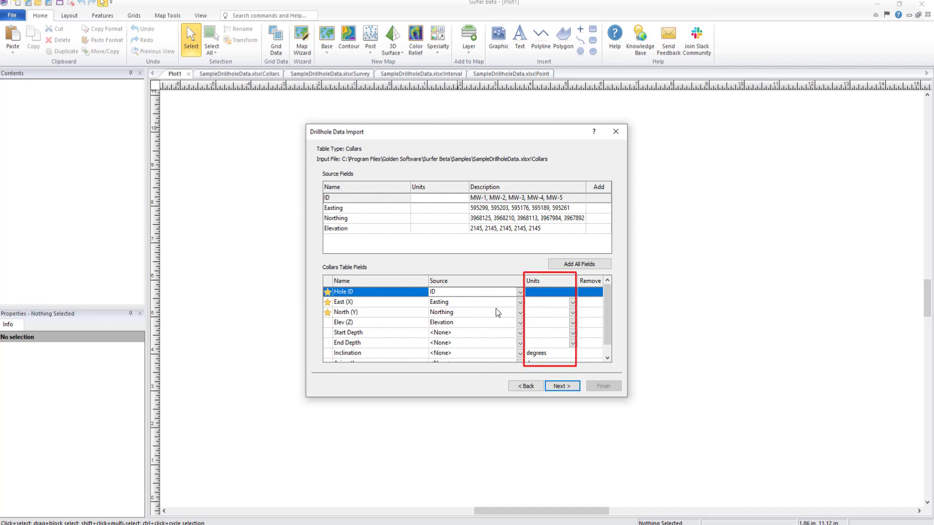
left_click(559, 387)
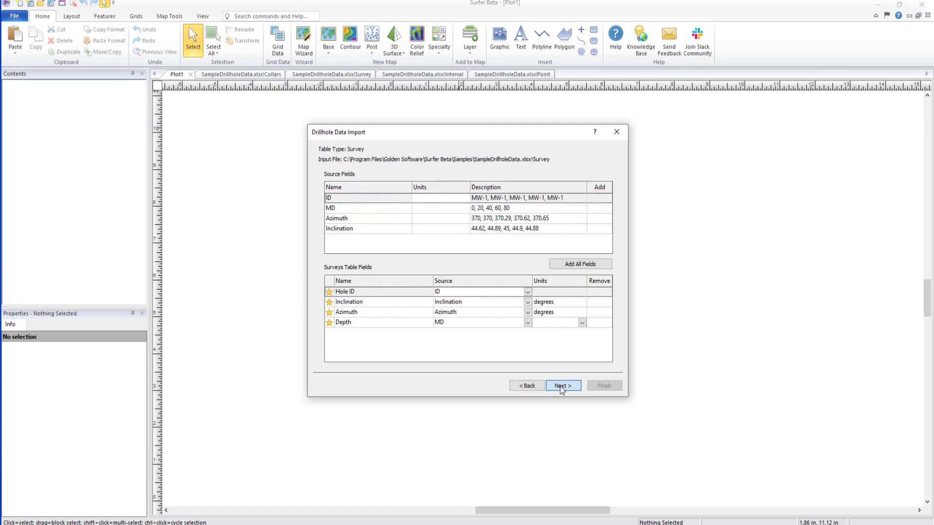
Step: Map the Interval sheet as from/to interval data with TiO2 and MnO fields
left_click(562, 387)
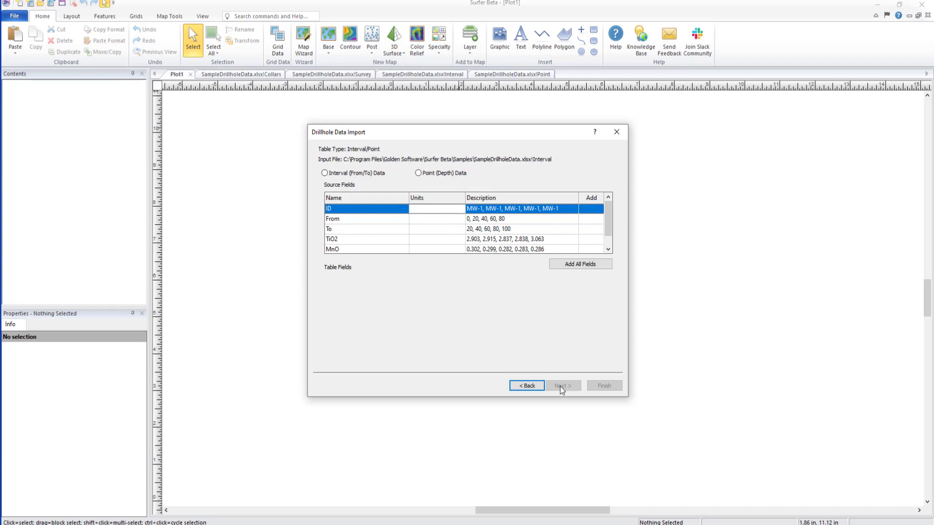
left_click(324, 174)
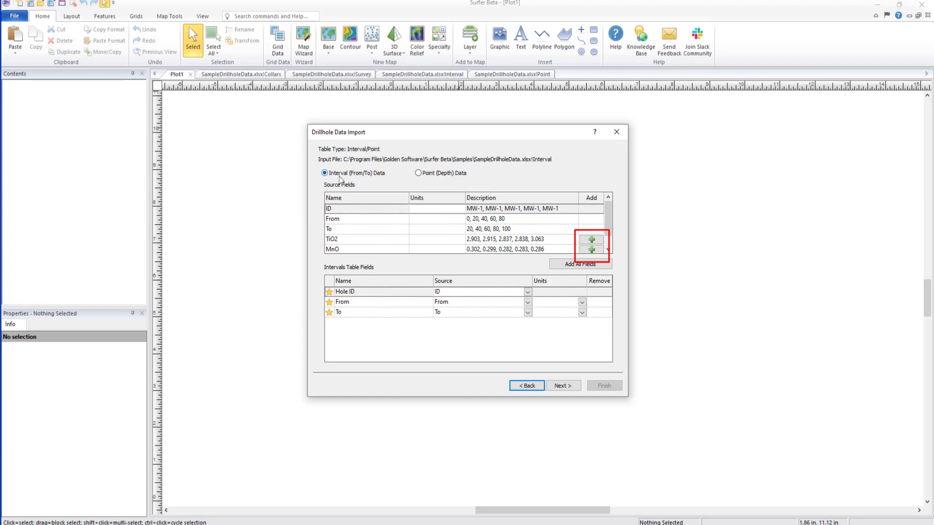
left_click(578, 269)
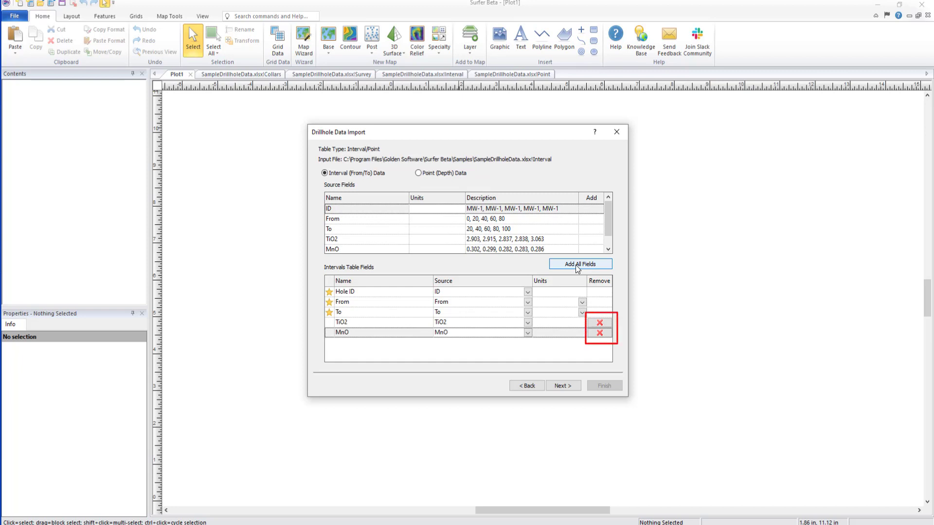
Step: Map the Point sheet as depth point data with TiO2 and MnO point fields
left_click(563, 386)
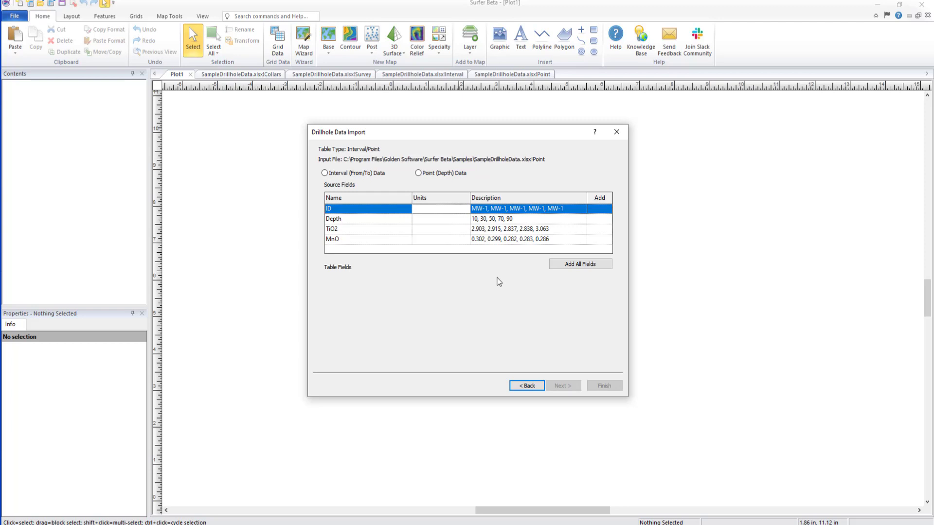
left_click(419, 173)
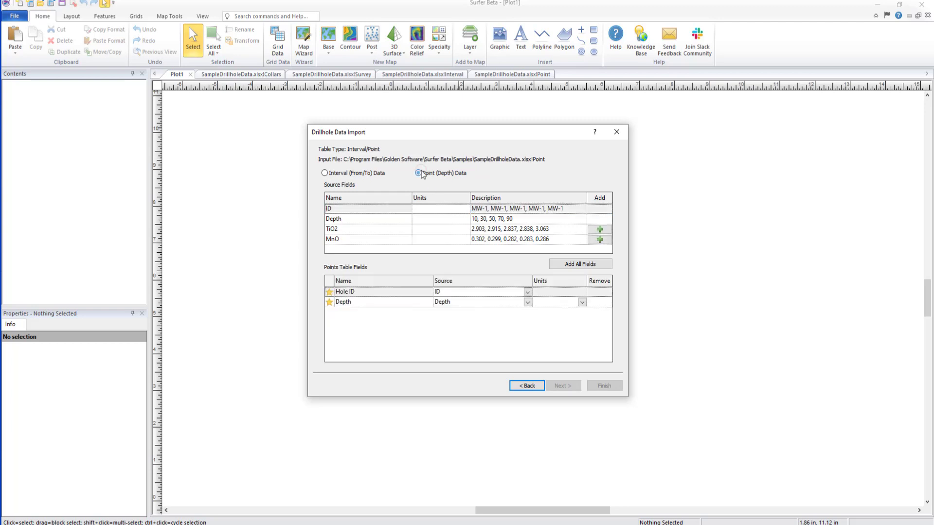
left_click(572, 267)
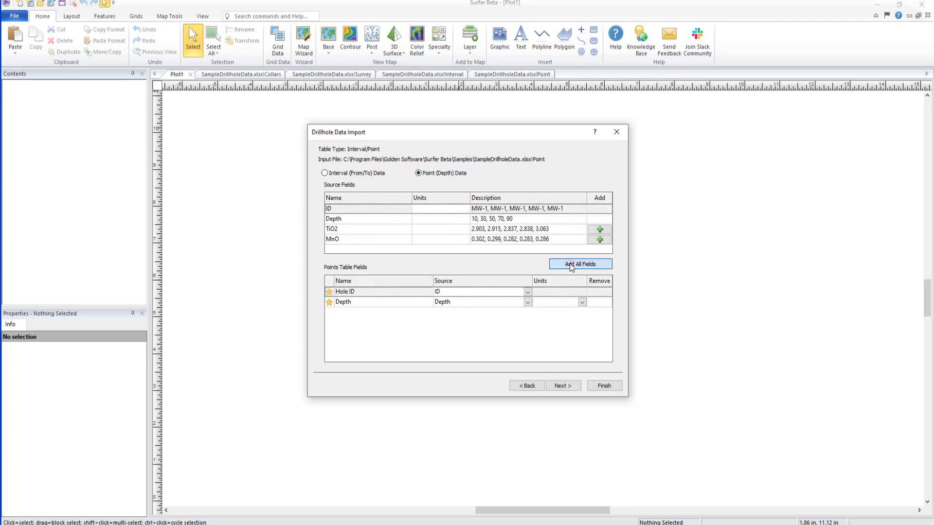
left_click(572, 386)
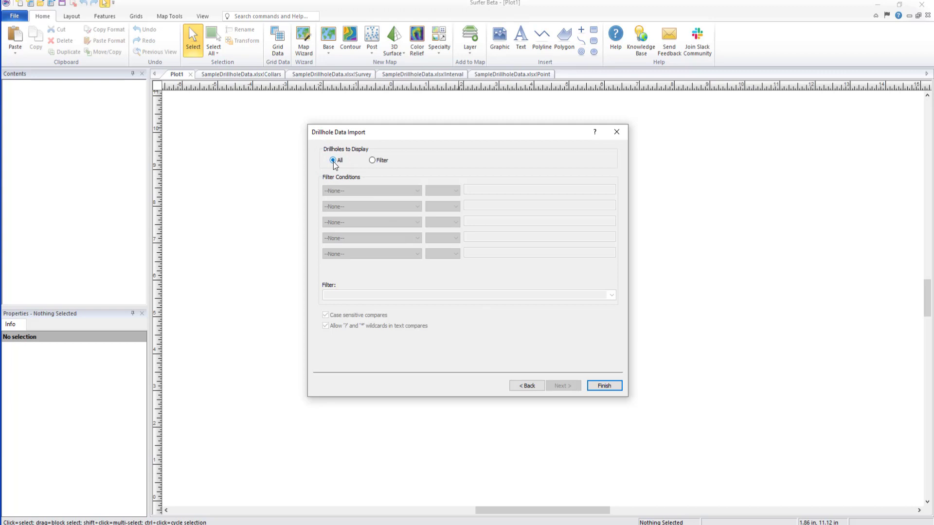
Step: Try a Hole ID filter of 'MW-1, MW-3', revert to All drillholes, and finish the import
left_click(372, 161)
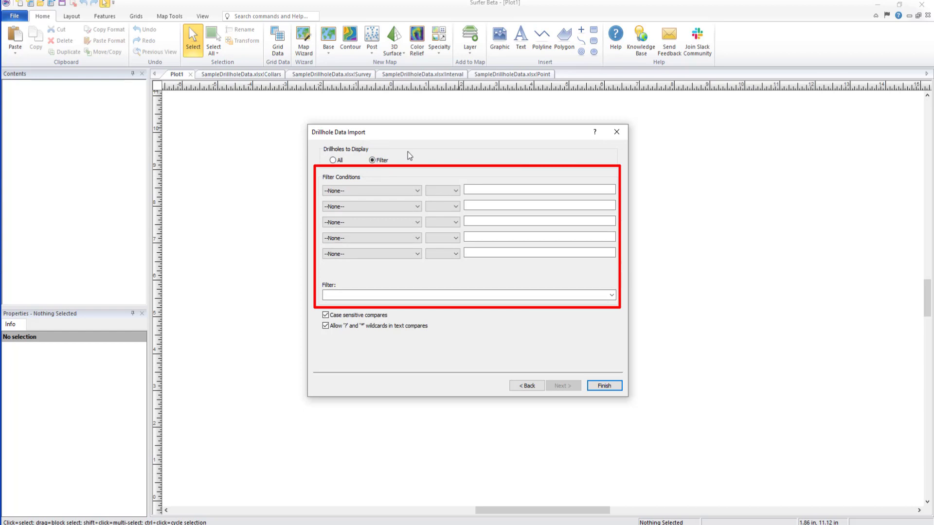
left_click(409, 191)
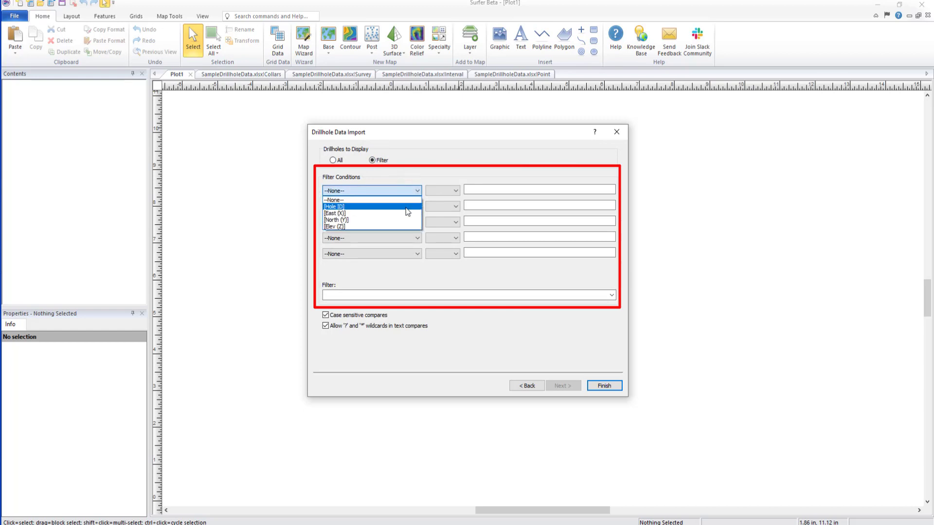
left_click(407, 207)
left_click(475, 187)
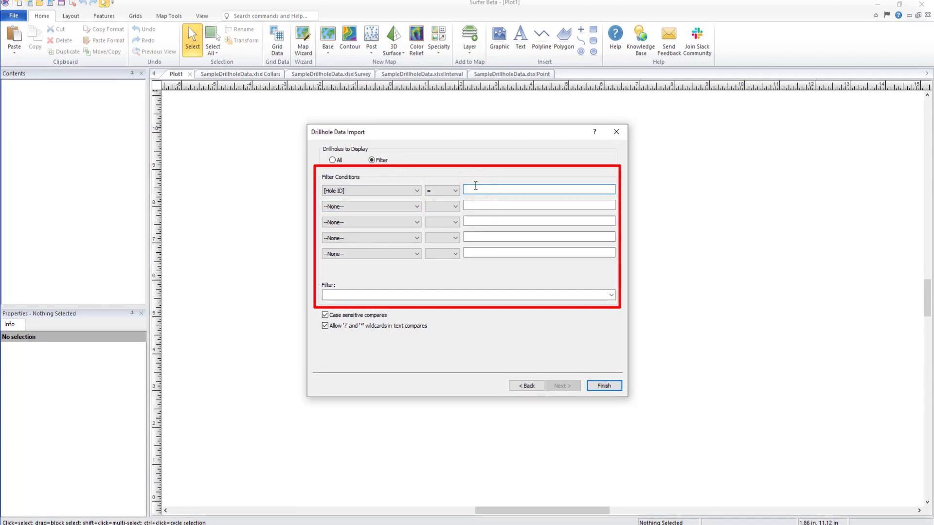
type("MW-1, MW-3")
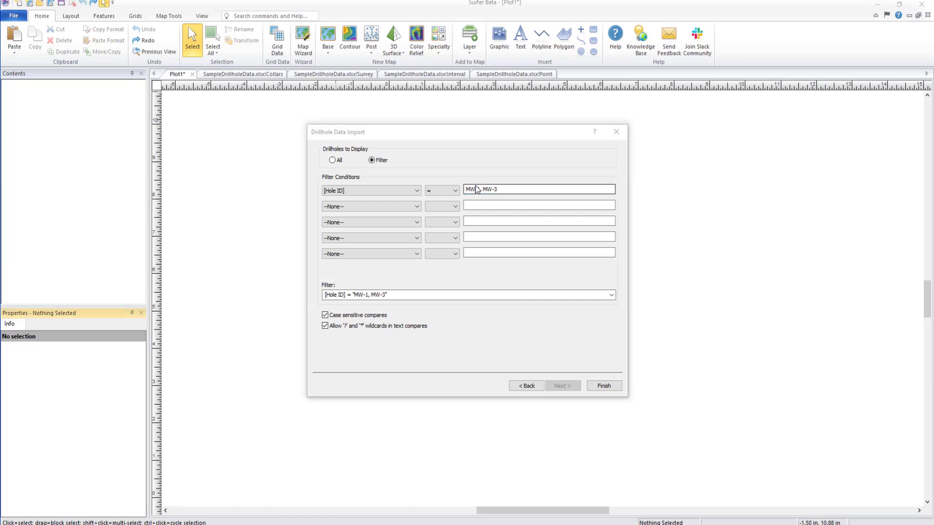
left_click(336, 160)
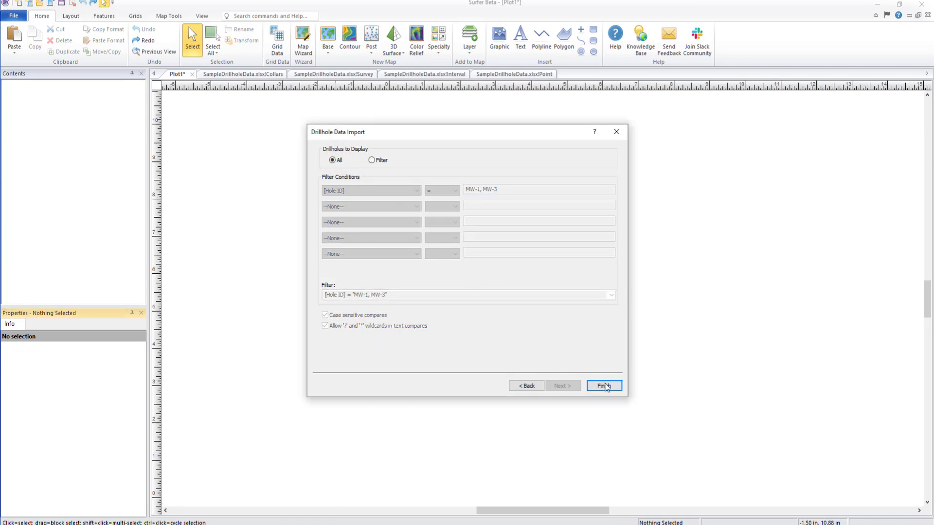
left_click(604, 386)
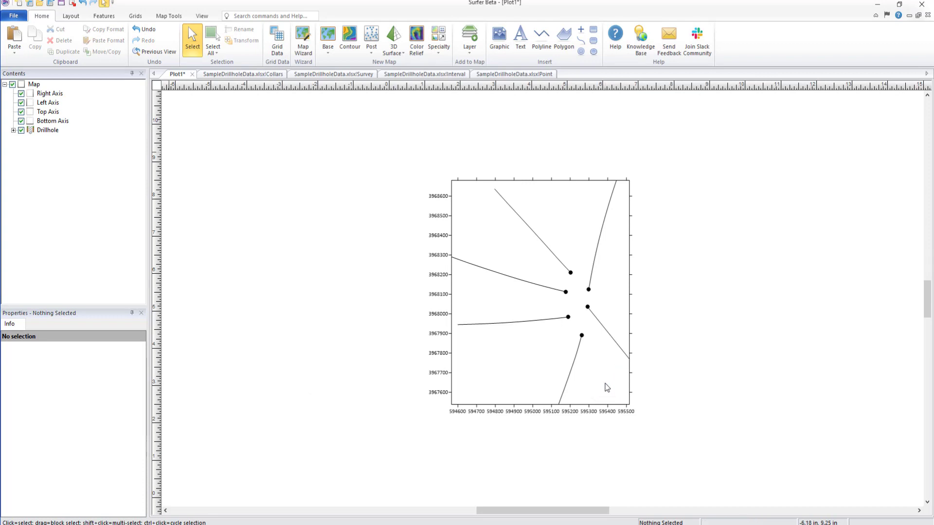
Step: Zoom to the selected map and expand the Drillhole layer to list its holes
left_click(37, 86)
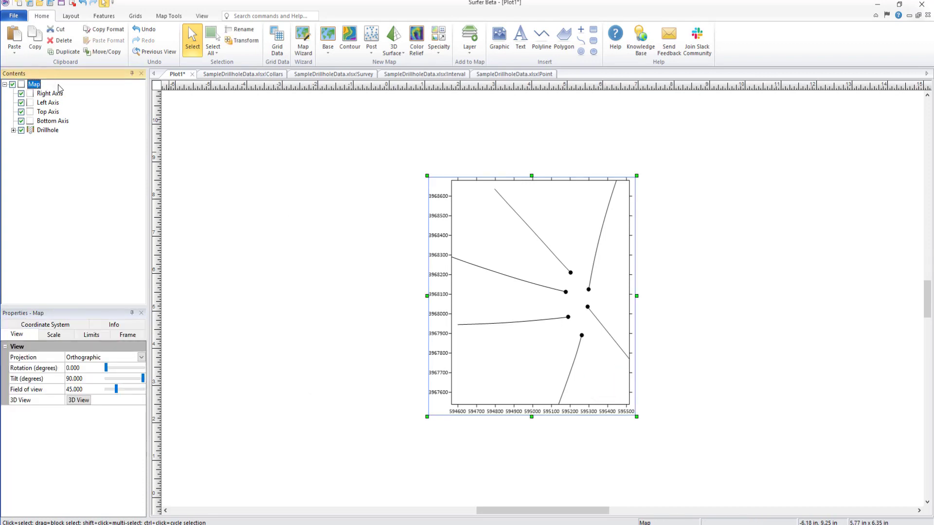
key("ctrl+d")
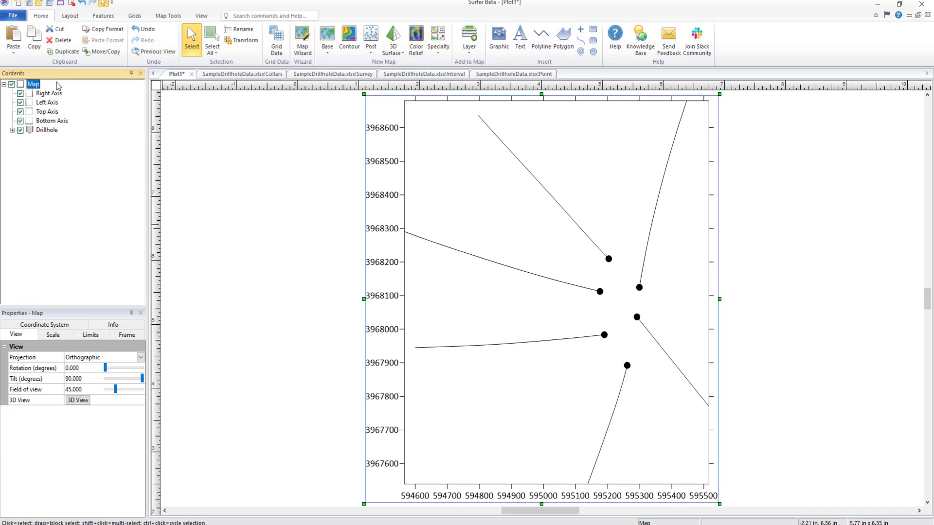
left_click(12, 130)
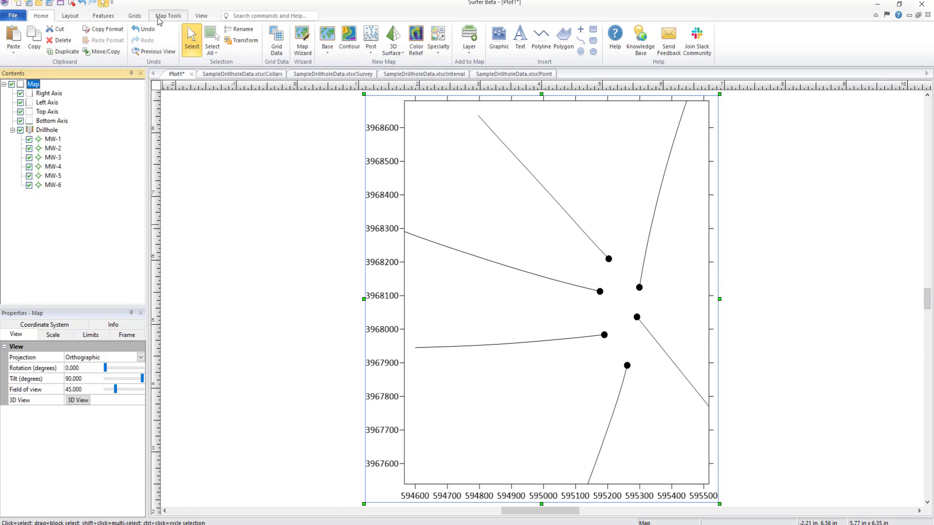
Step: Review the drillhole collar data table from Map Tools and from View data
left_click(49, 130)
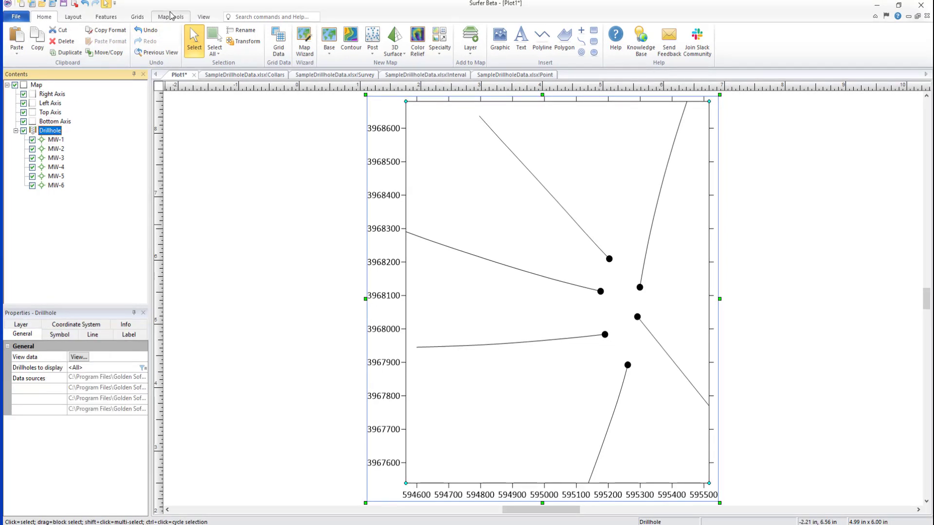
left_click(171, 16)
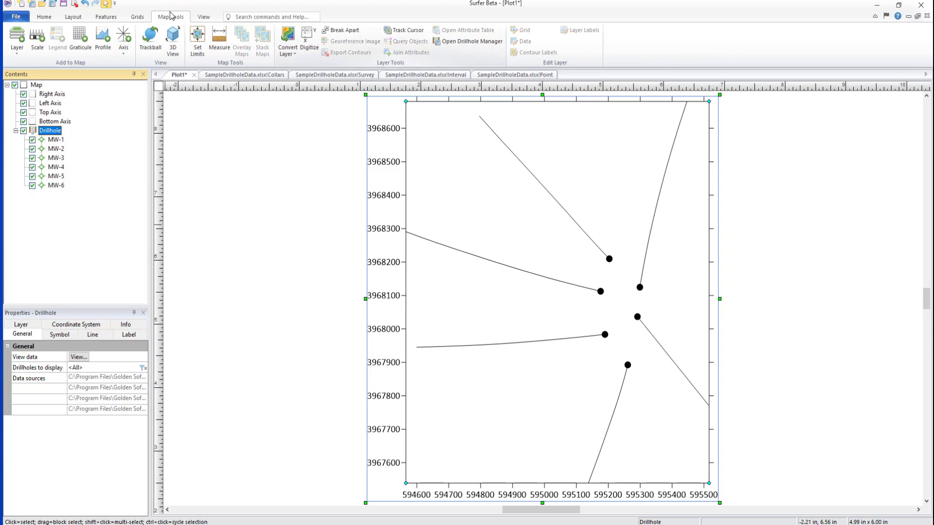
left_click(465, 44)
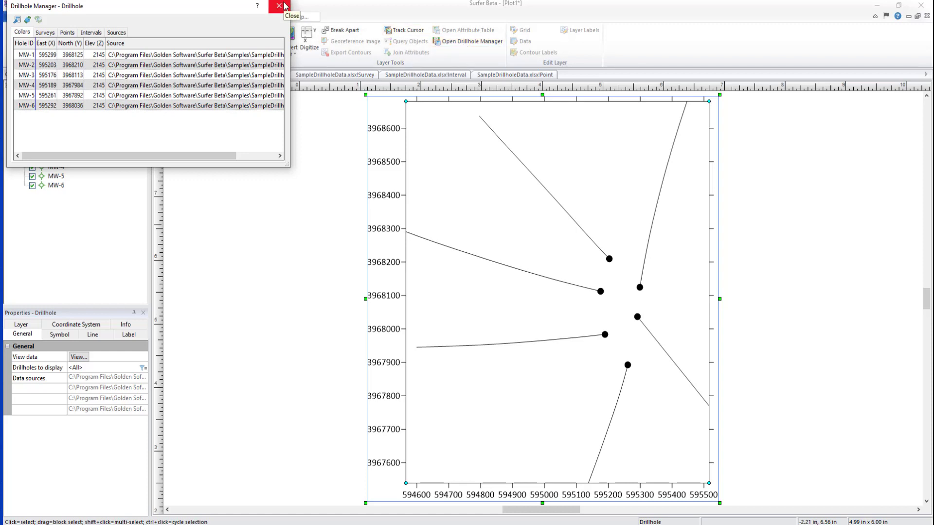
left_click(285, 5)
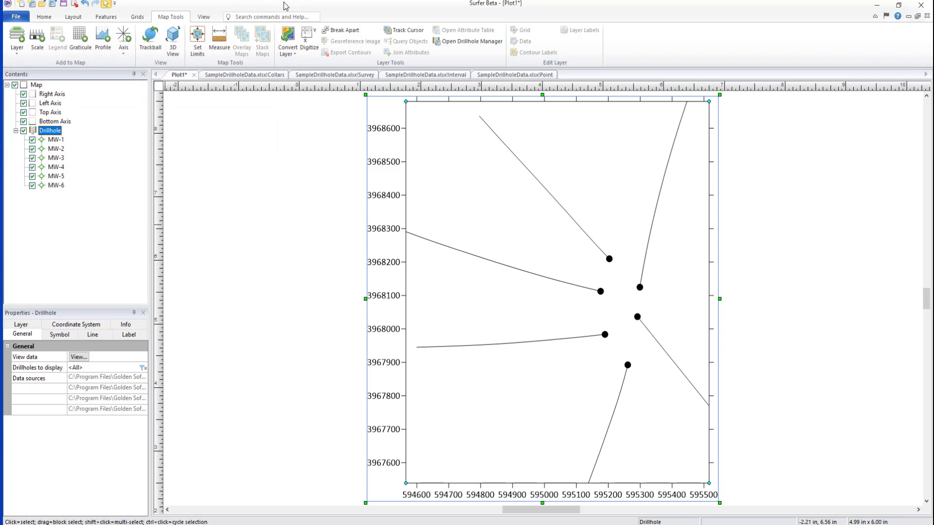
left_click(38, 134)
left_click(86, 358)
left_click(86, 358)
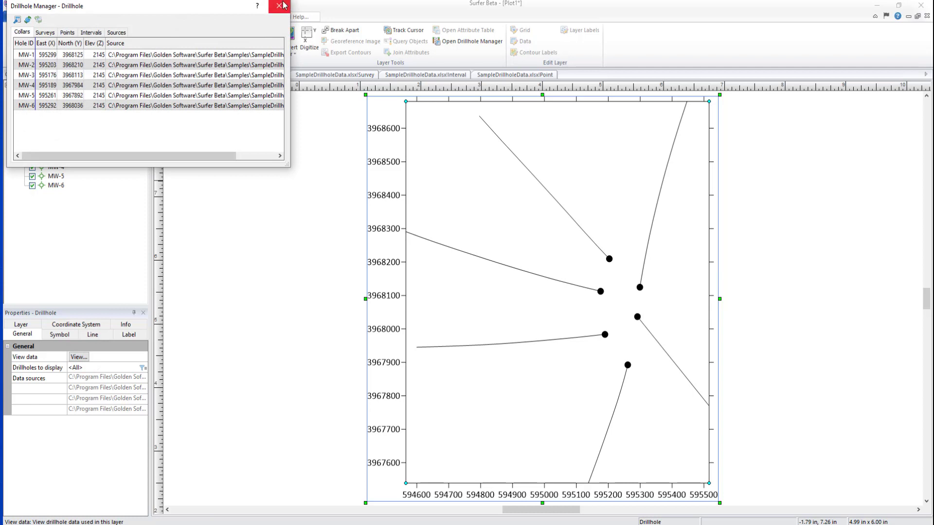
left_click(283, 5)
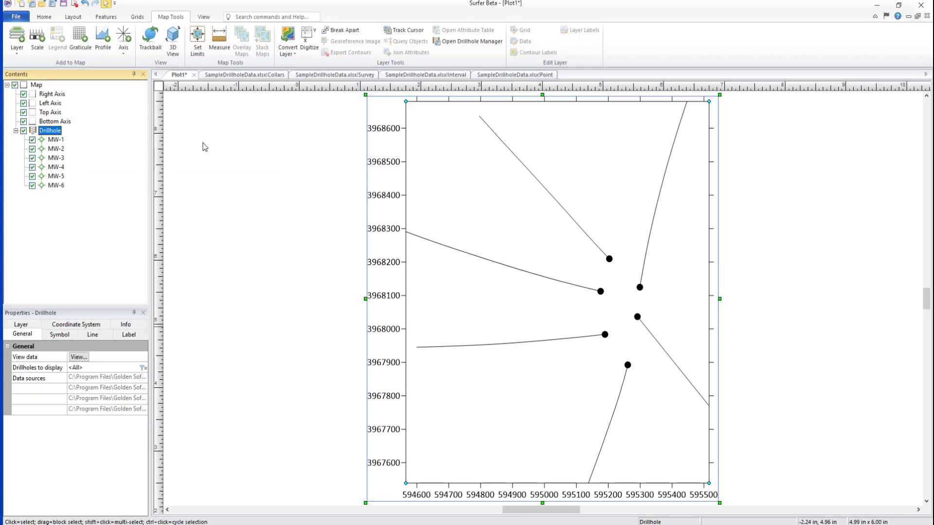
Step: Mark hole tops with filled diamond symbols and show symbols at hole bottoms
left_click(60, 334)
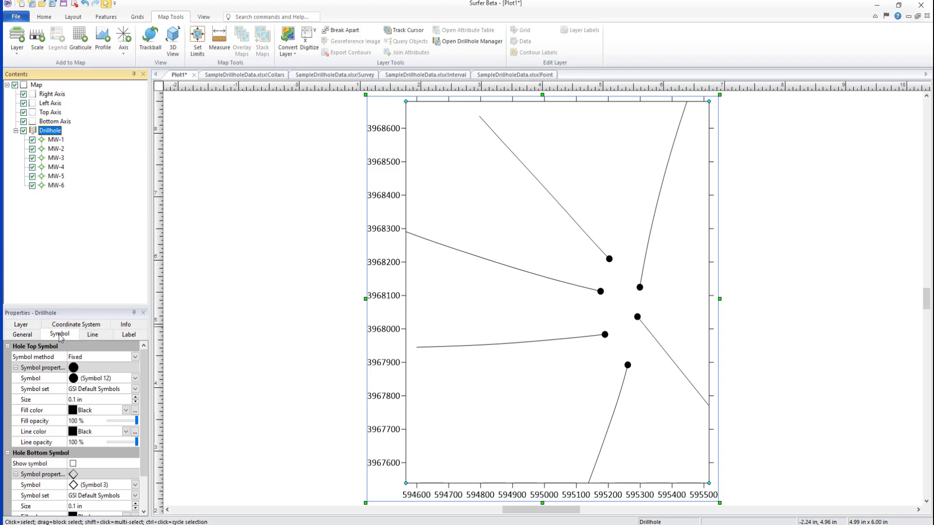
left_click(135, 378)
left_click(131, 430)
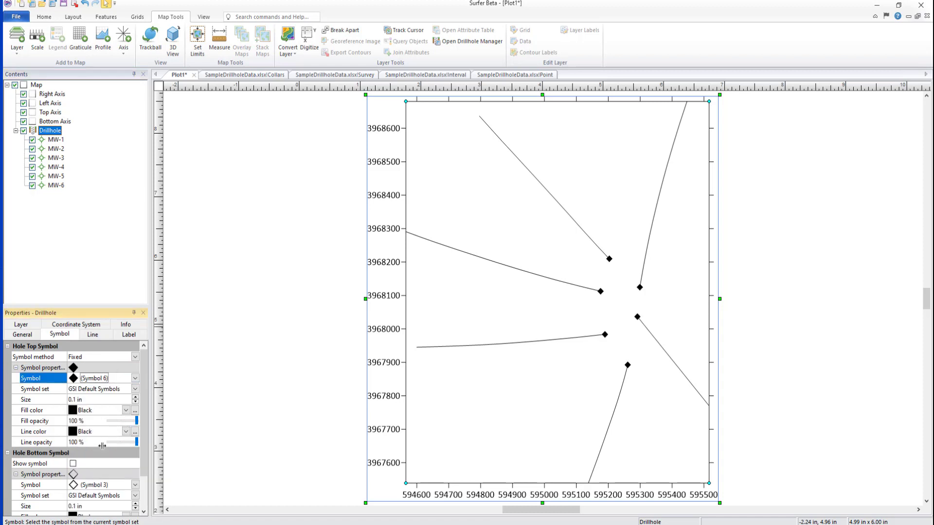
left_click(73, 463)
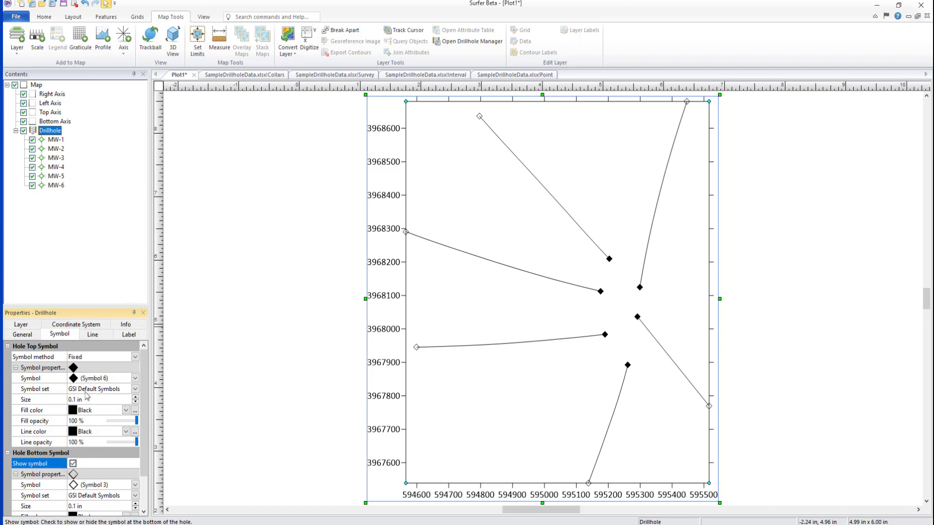
Step: Give the drillhole deviation paths a dashed line style
left_click(92, 335)
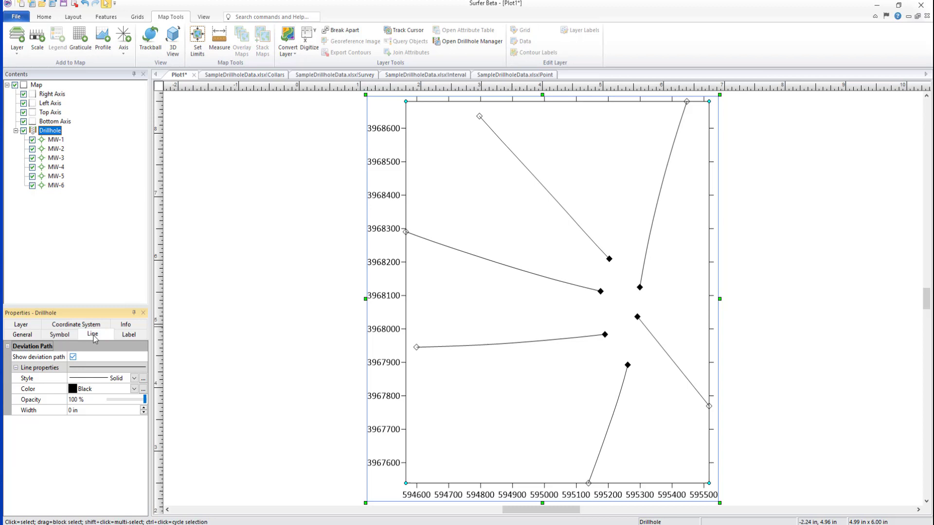
left_click(73, 358)
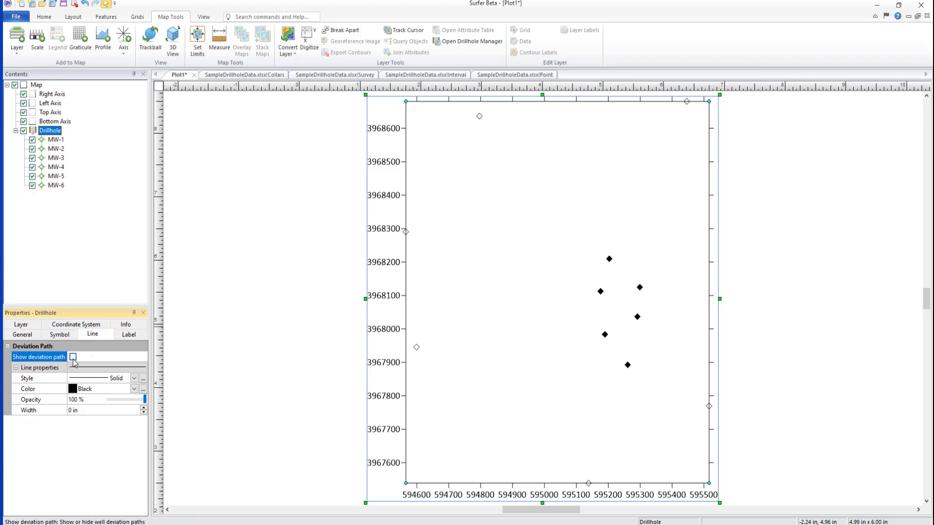
left_click(73, 358)
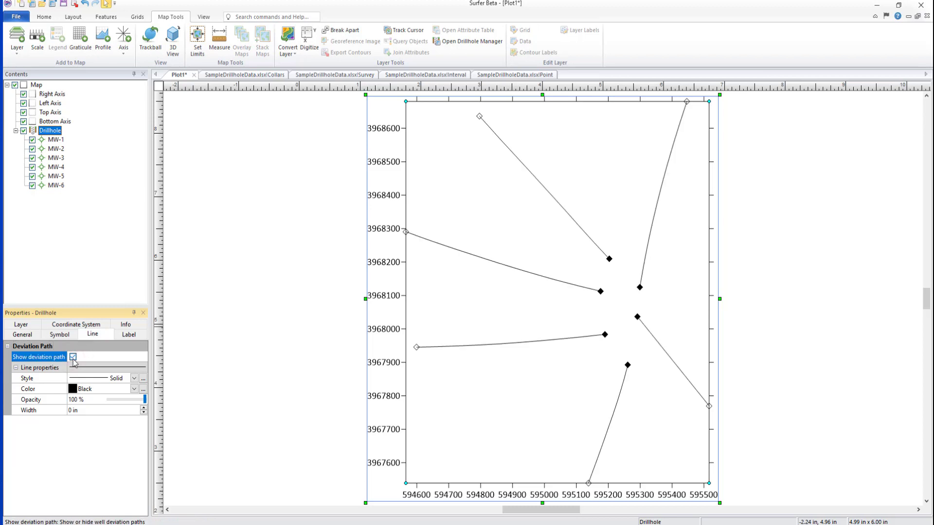
left_click(134, 378)
left_click(116, 418)
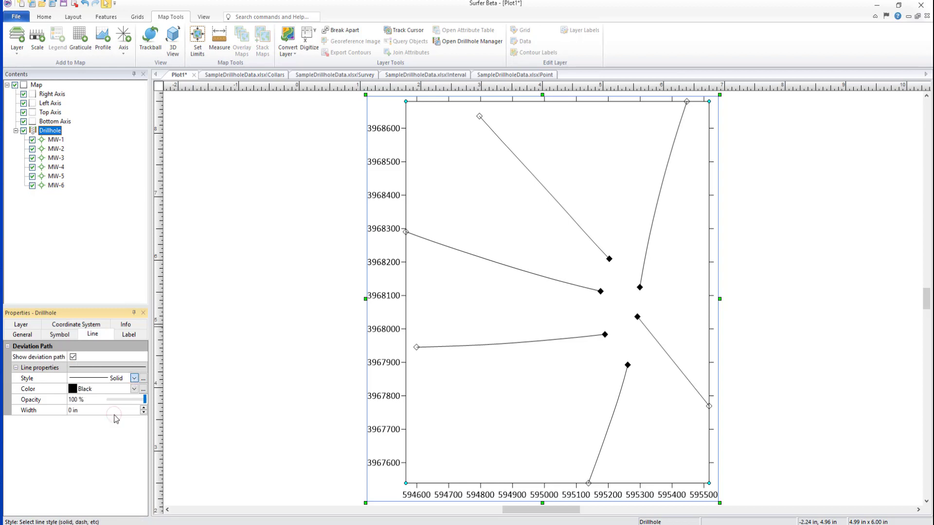
Step: Add a Hole ID label set to the drillholes and review its font and label format
left_click(129, 335)
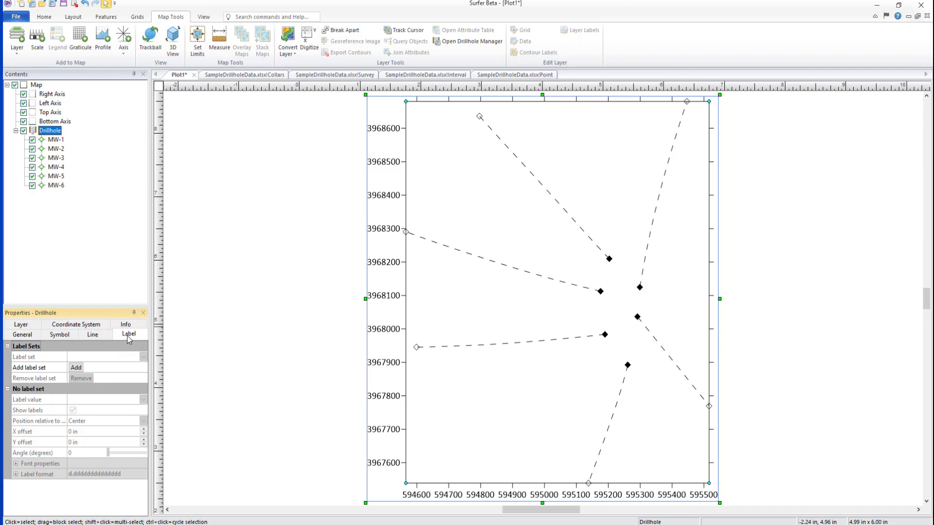
left_click(76, 368)
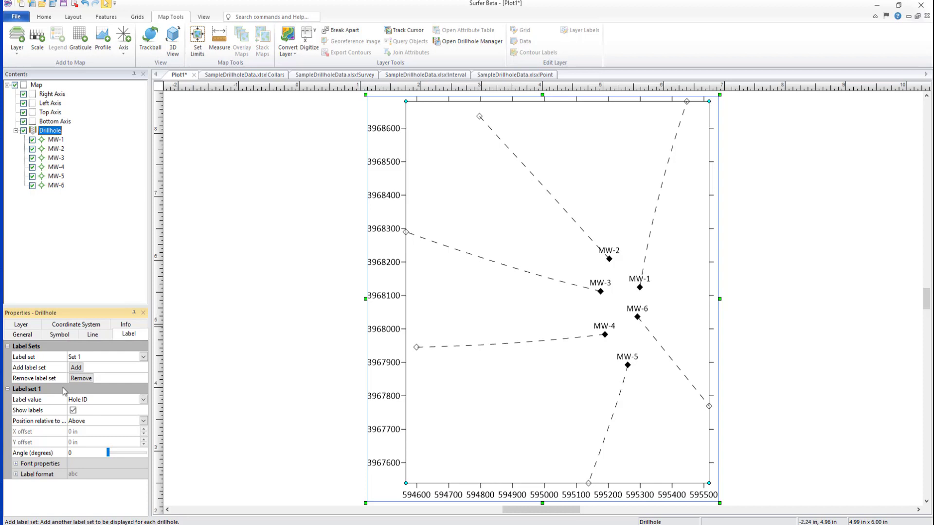
left_click(15, 464)
scroll(15, 466, "down", 3)
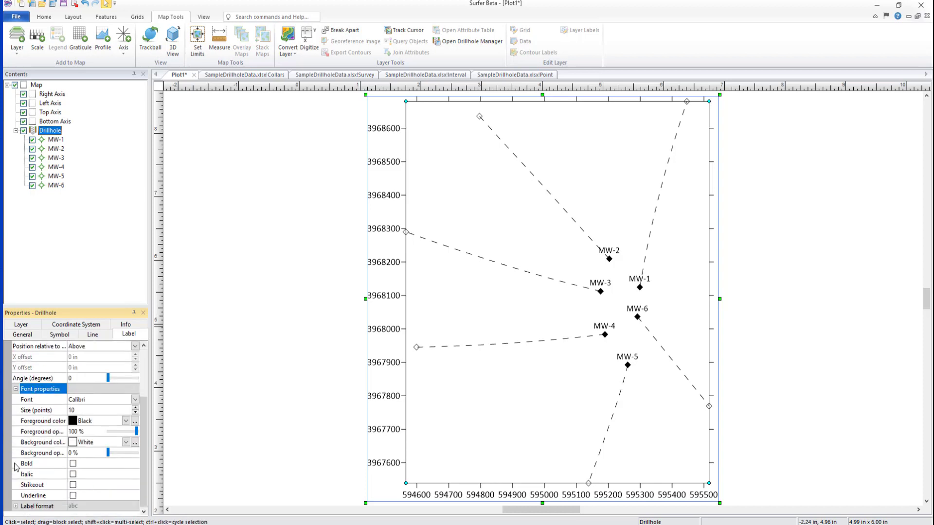
left_click(20, 509)
scroll(34, 495, "down", 1)
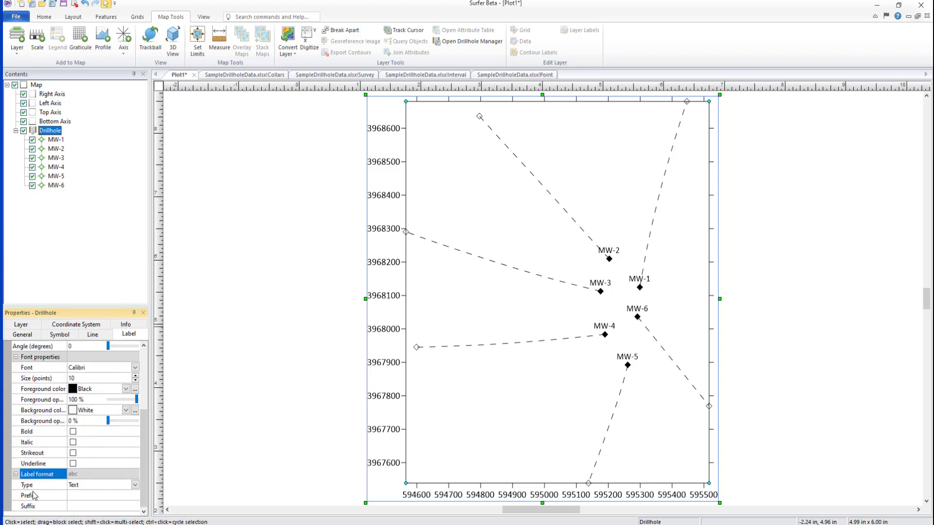
scroll(33, 495, "up", 4)
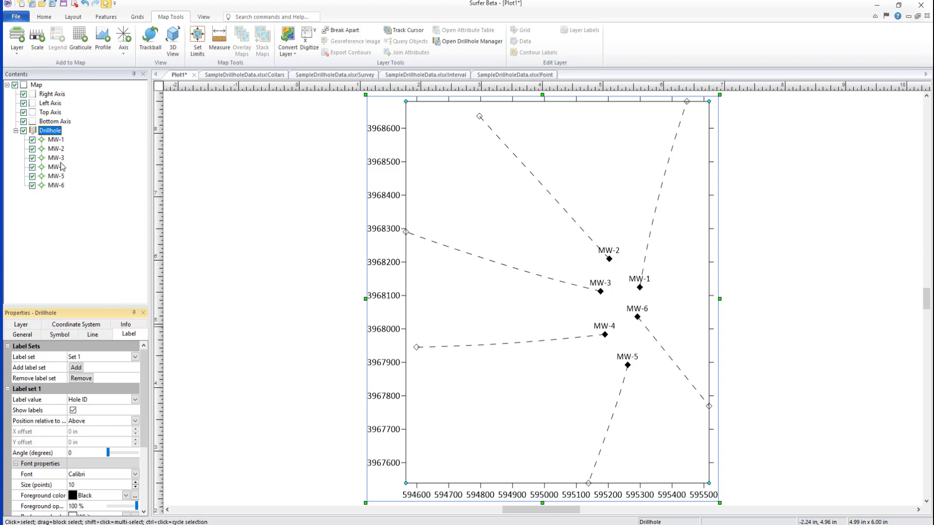
Step: Override well MW-1's hole-top symbol settings with a red fill colour
left_click(56, 141)
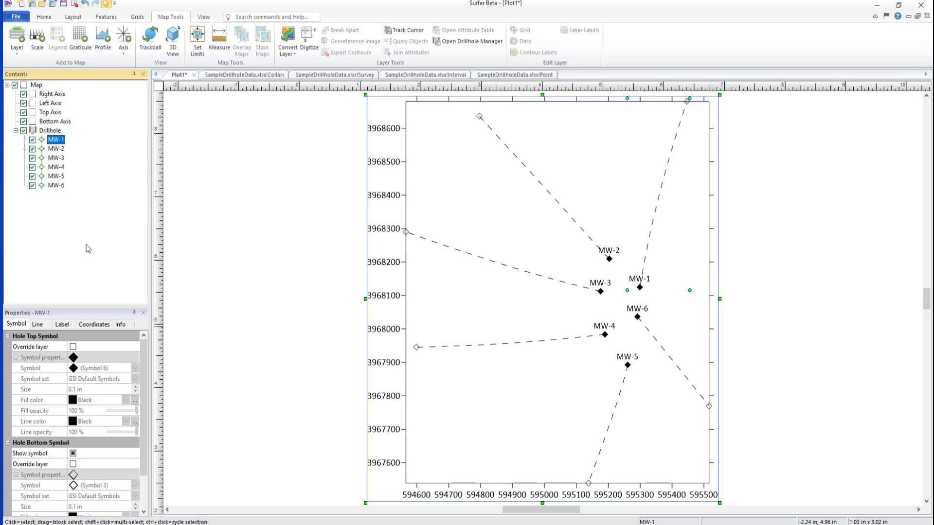
left_click(73, 347)
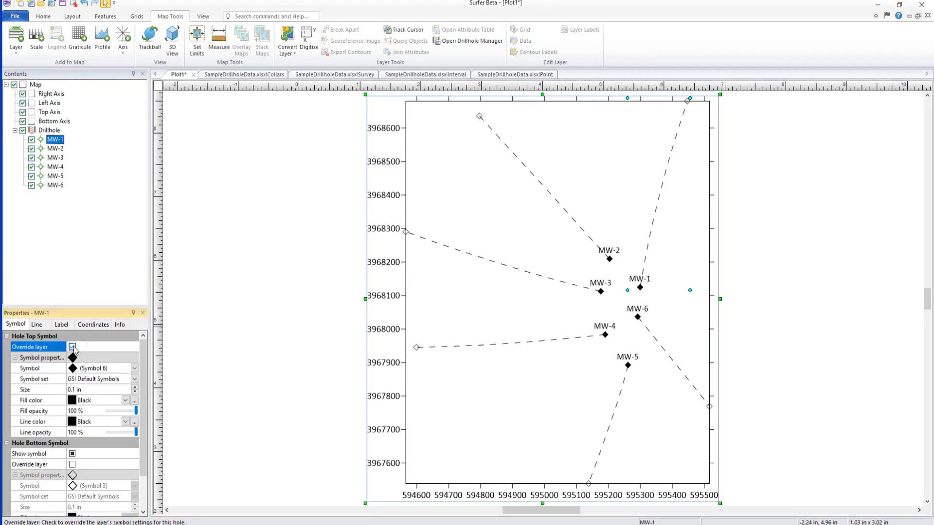
left_click(126, 404)
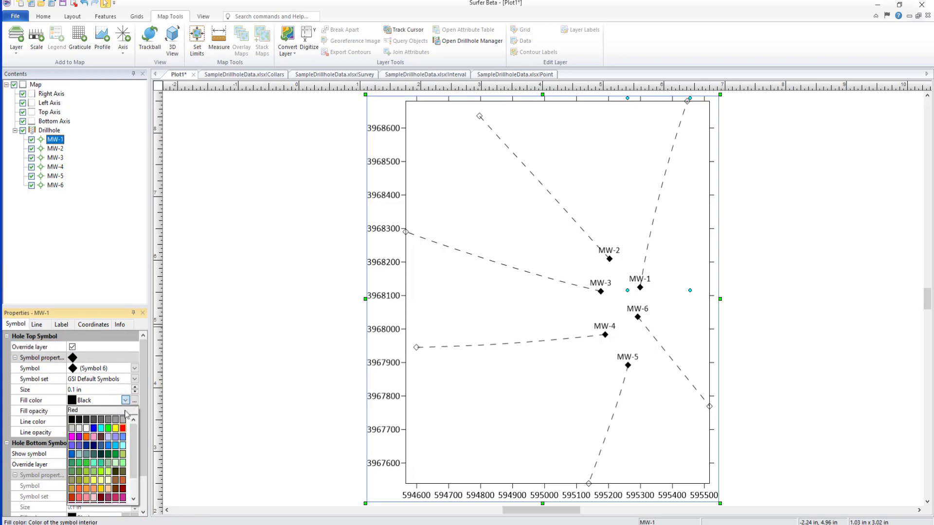
key("Escape")
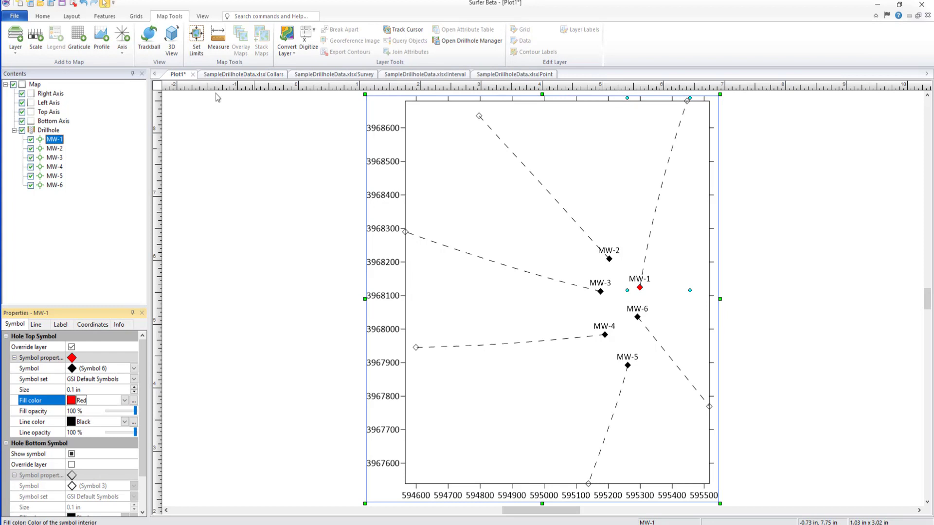
Step: Create a 3D view of the drillhole map and select its Drillhole layer
left_click(177, 52)
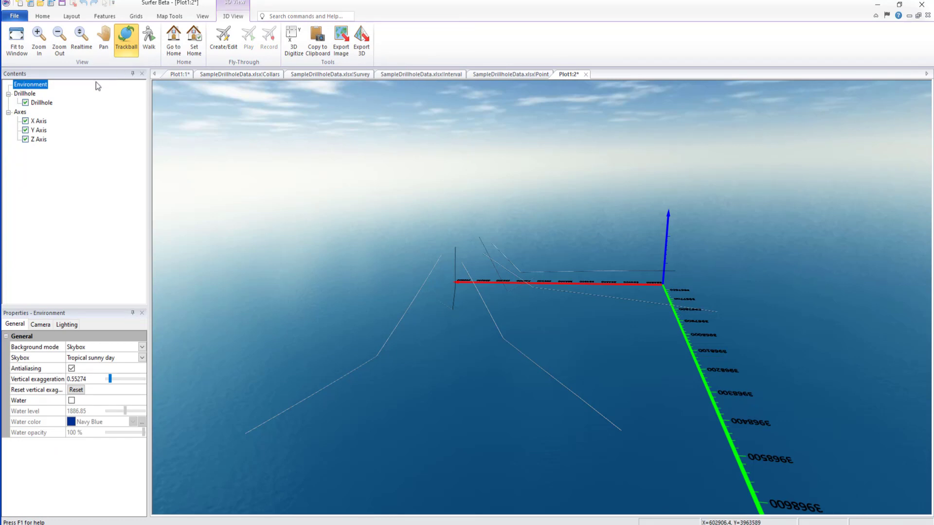
left_click(47, 103)
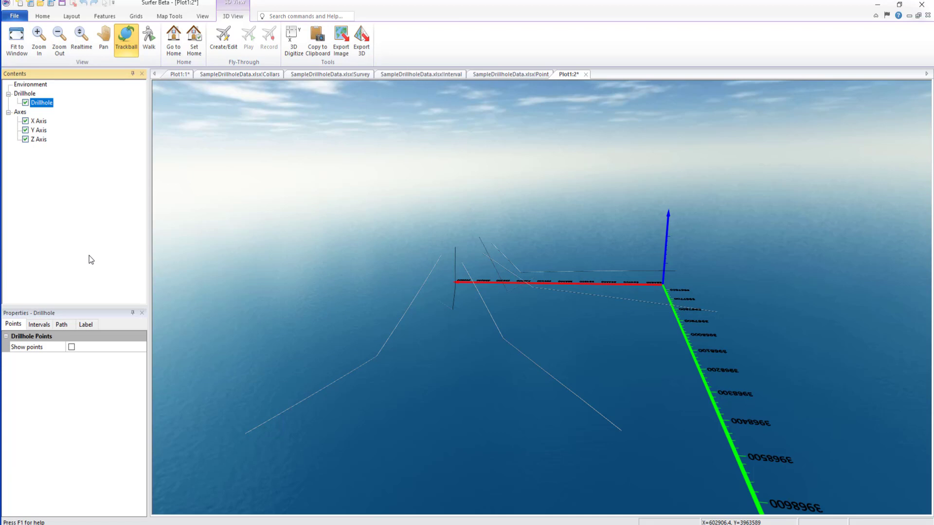
Step: Show the drillhole points as MnO-based spheres enlarged to about 0.355
left_click(70, 347)
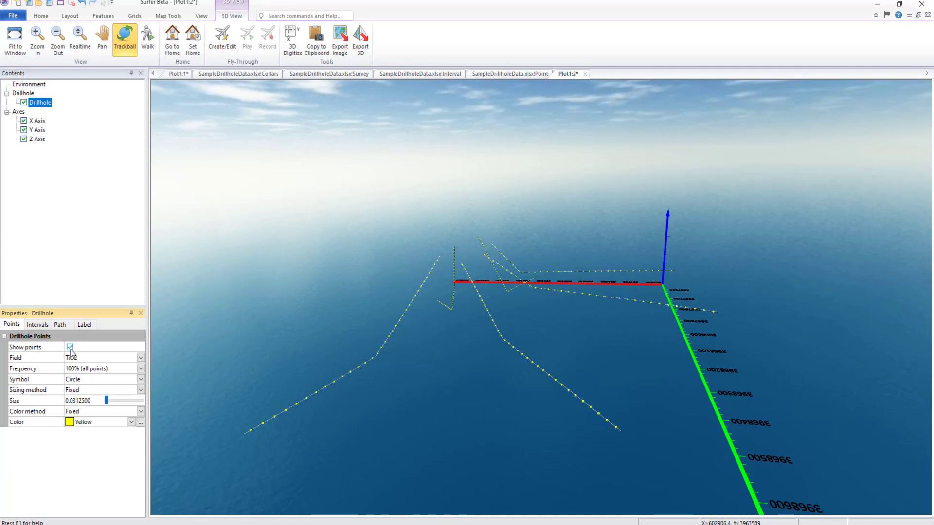
left_click(141, 358)
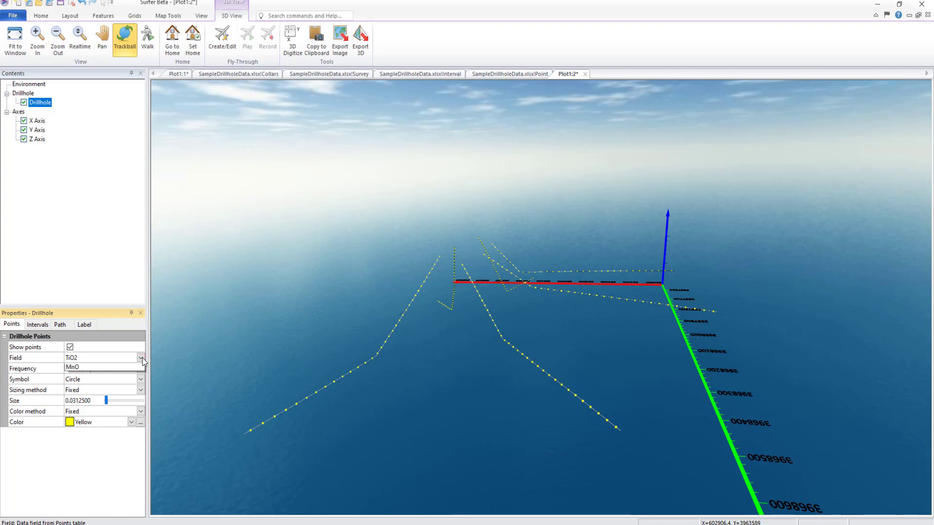
left_click(140, 375)
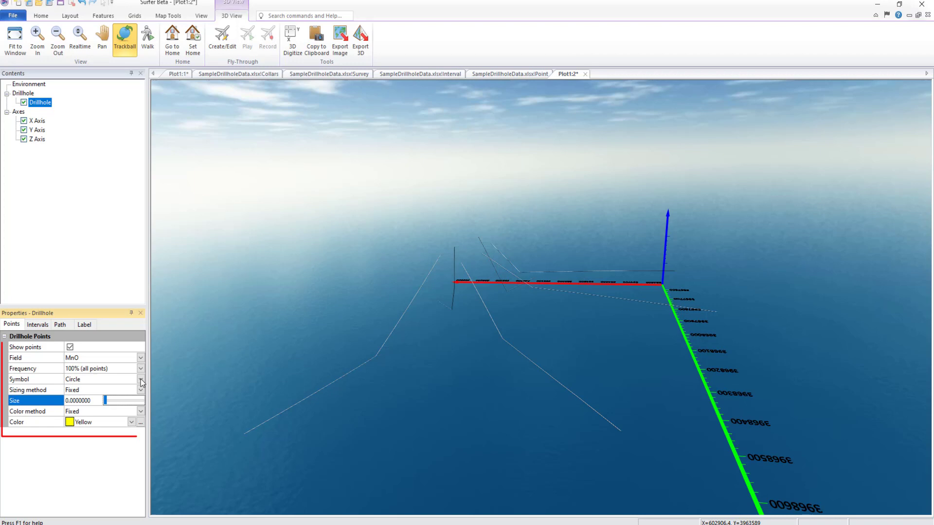
left_click(141, 380)
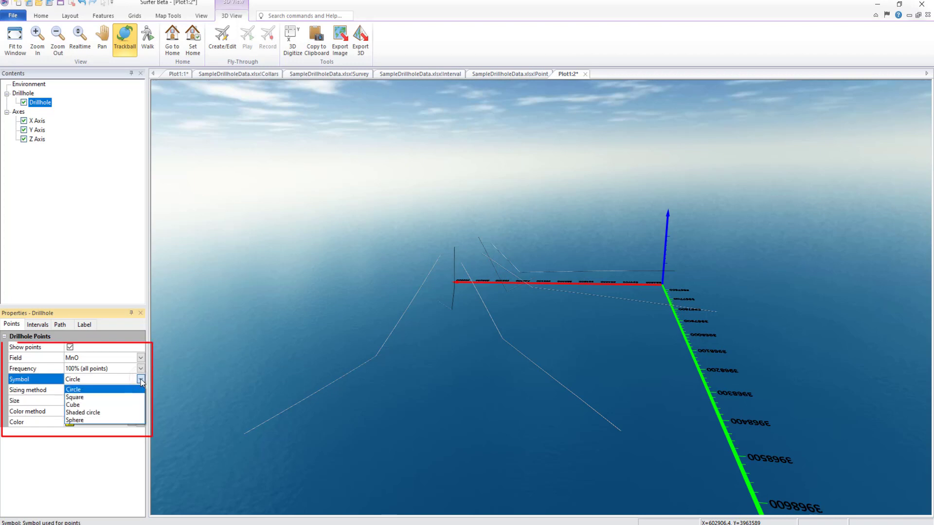
left_click(128, 421)
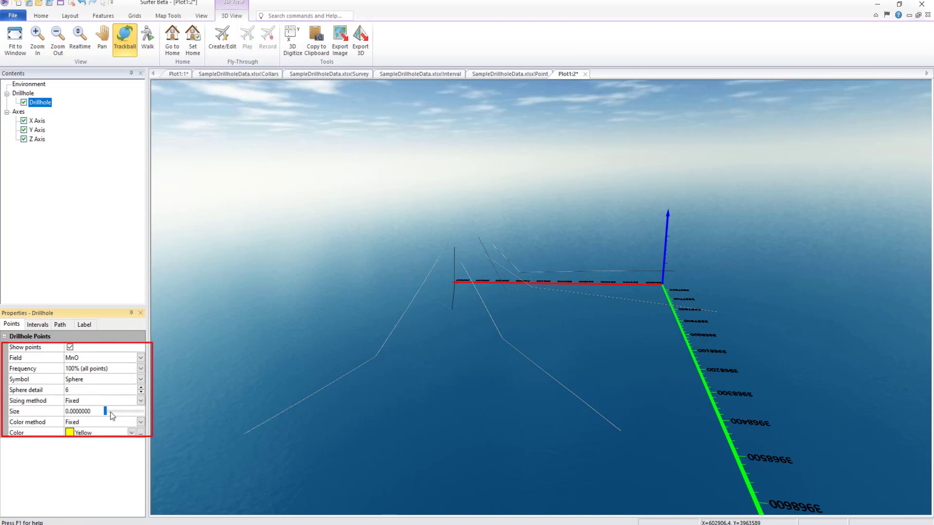
left_click(109, 412)
left_click_drag(110, 411, 119, 412)
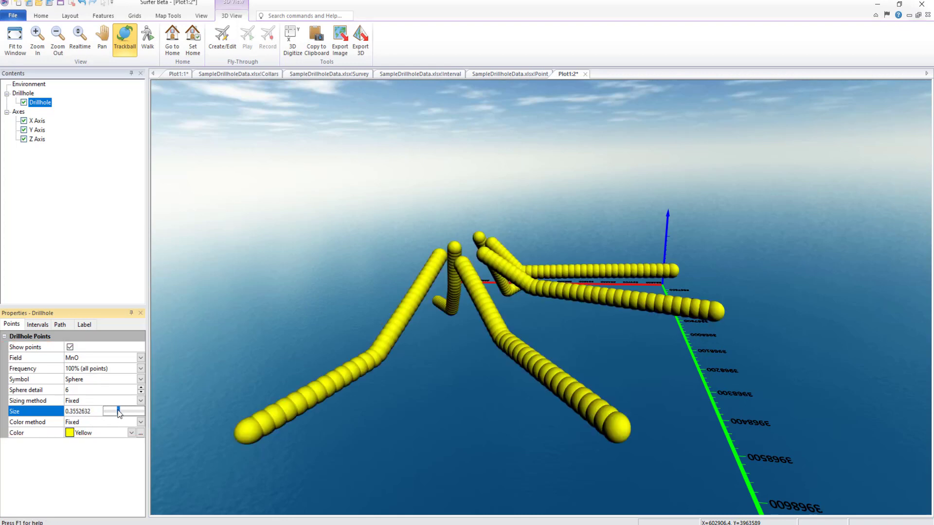
Step: Colour the points by data with the Rainbow colormap, then hide the points again
left_click(139, 422)
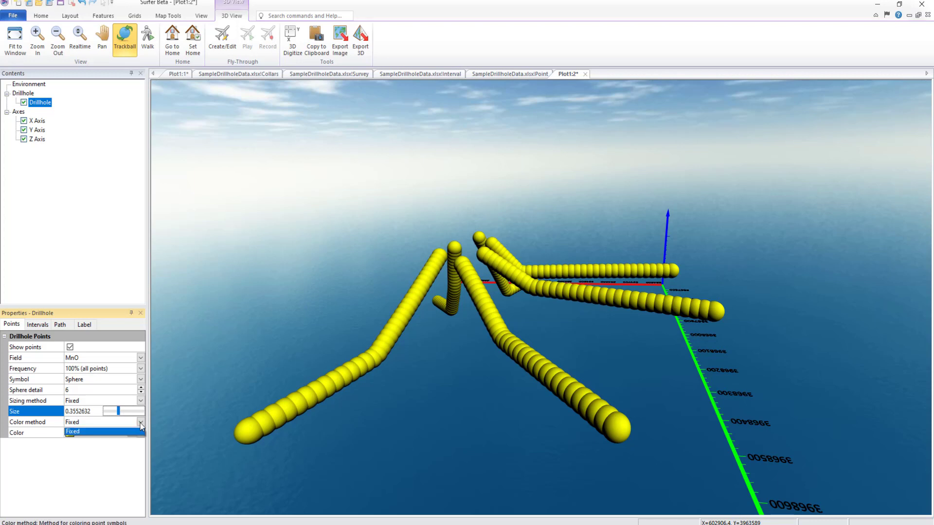
left_click(135, 433)
left_click(130, 433)
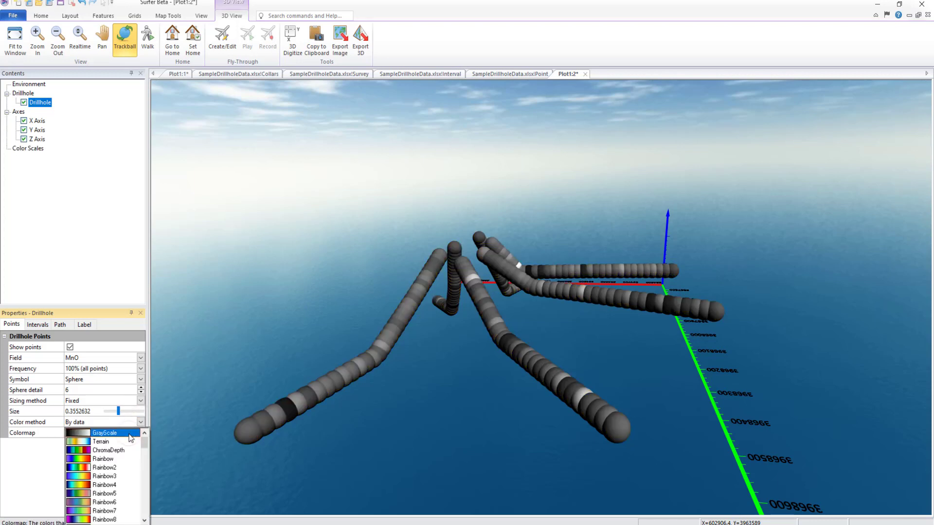
left_click(128, 459)
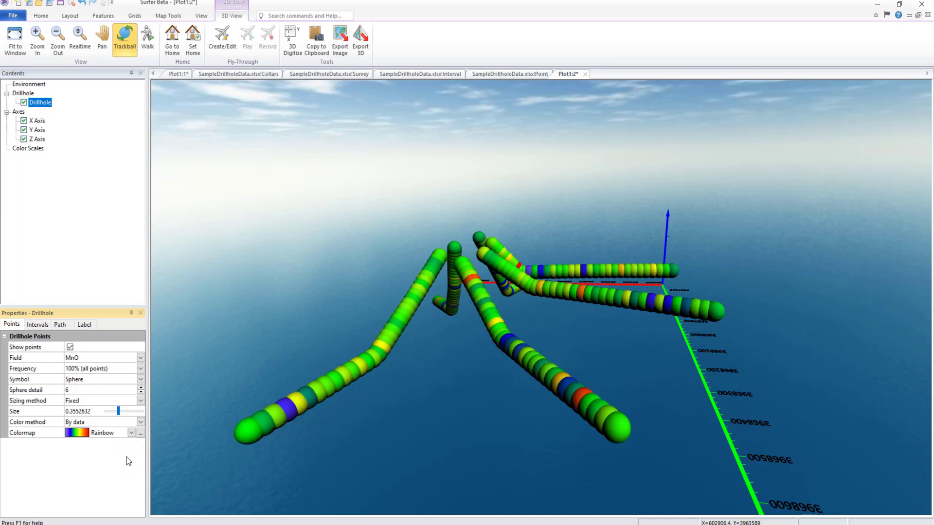
left_click(69, 347)
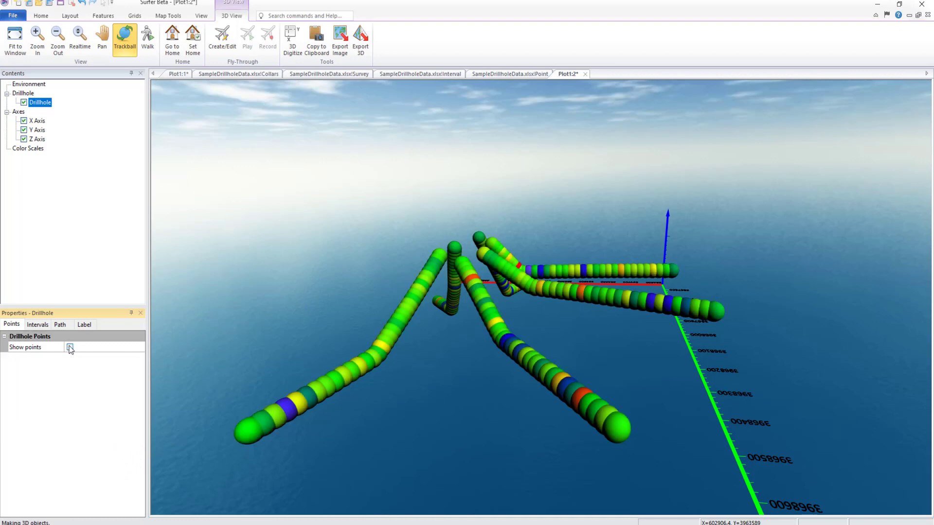
Step: Show MnO intervals on the drillholes, sized by data with a maximum size of 25
left_click(38, 324)
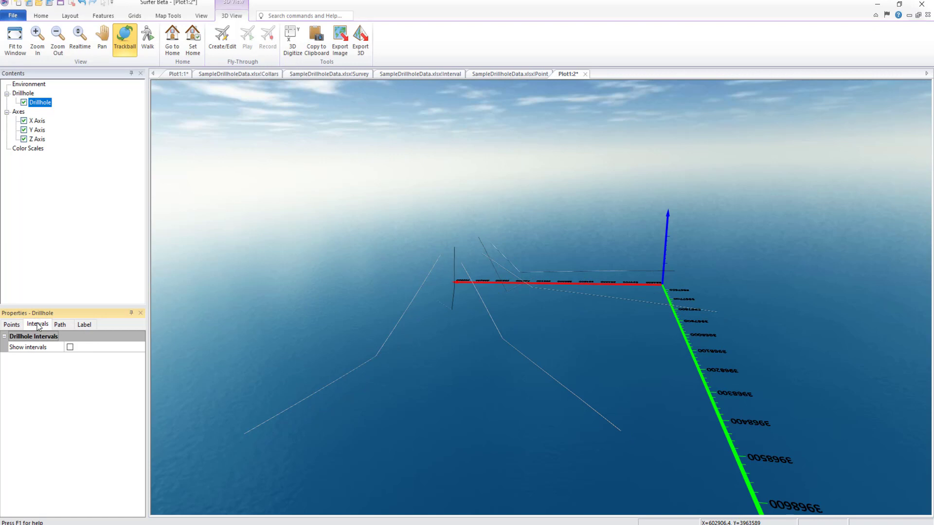
left_click(71, 347)
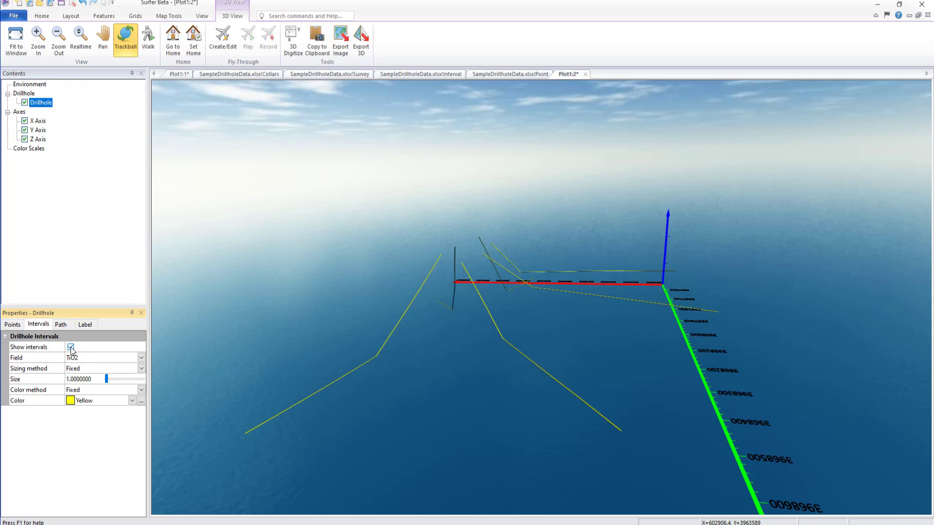
left_click(141, 358)
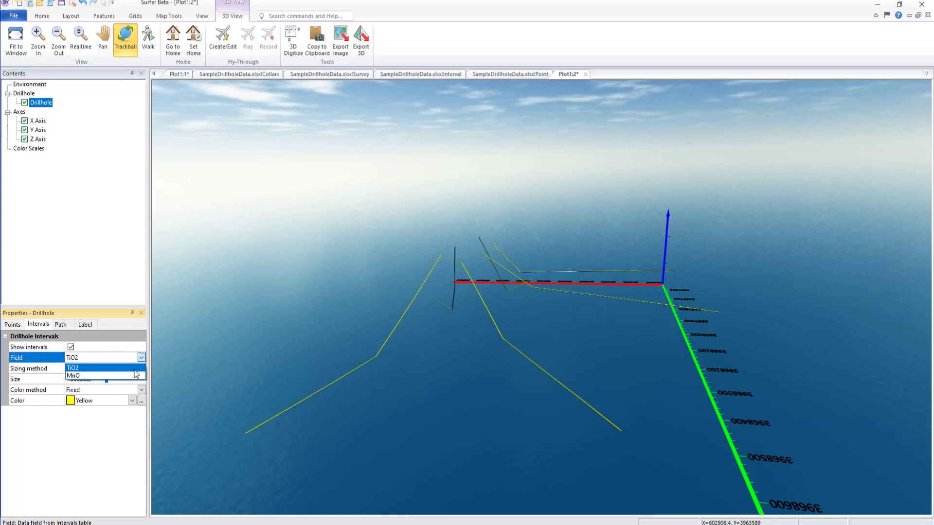
left_click(133, 376)
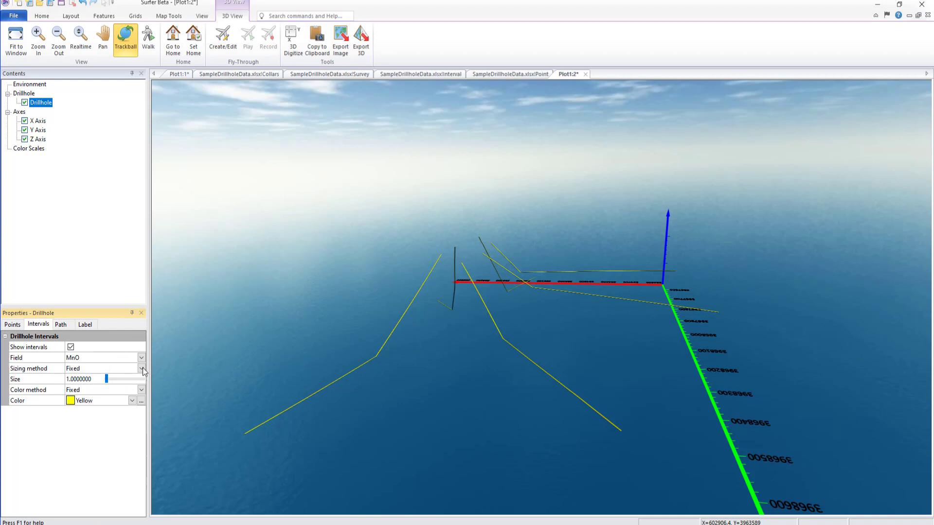
left_click(143, 370)
left_click(104, 383)
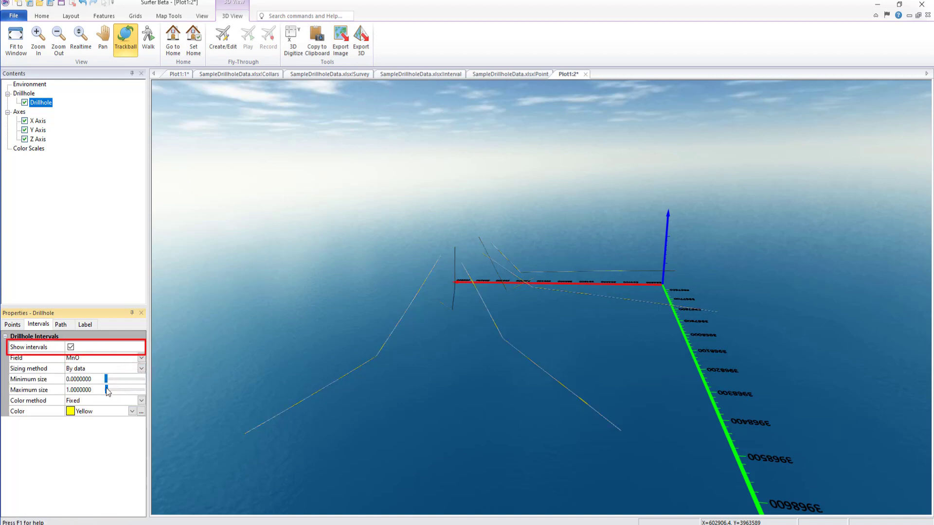
left_click_drag(108, 391, 117, 392)
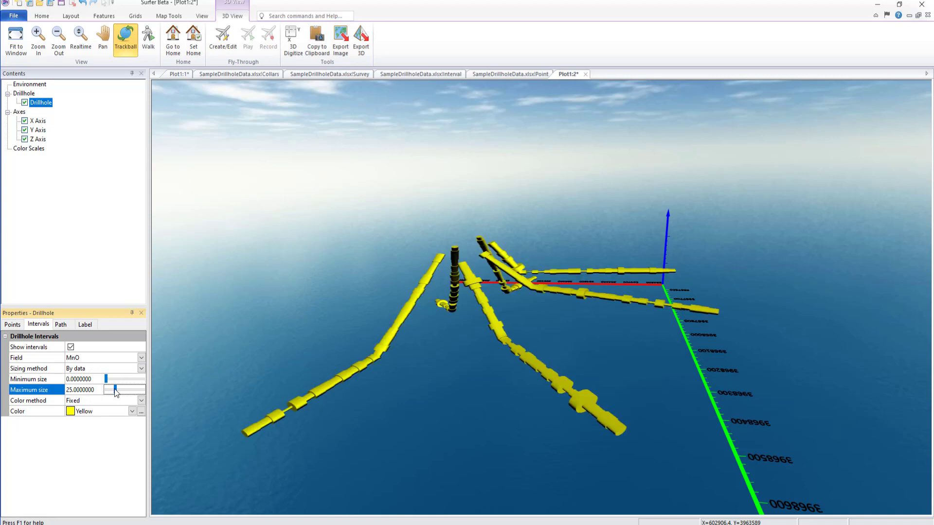
Step: Colour the intervals by data with the Rainbow colormap, then hide the intervals again
left_click(141, 400)
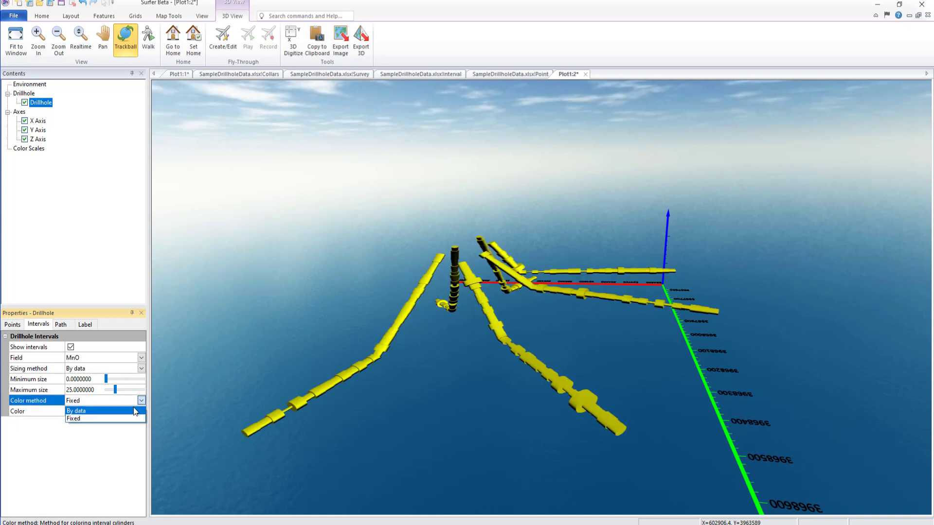
left_click(134, 411)
left_click(132, 411)
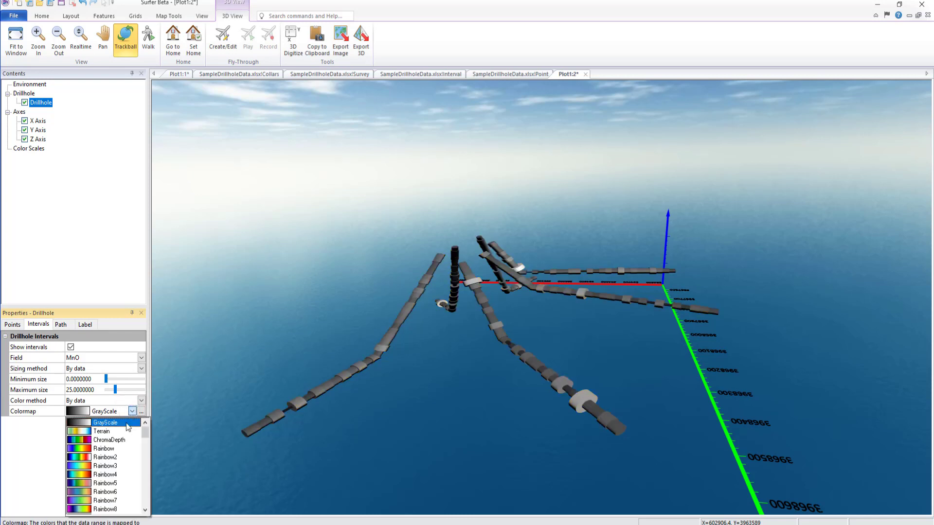
left_click(119, 449)
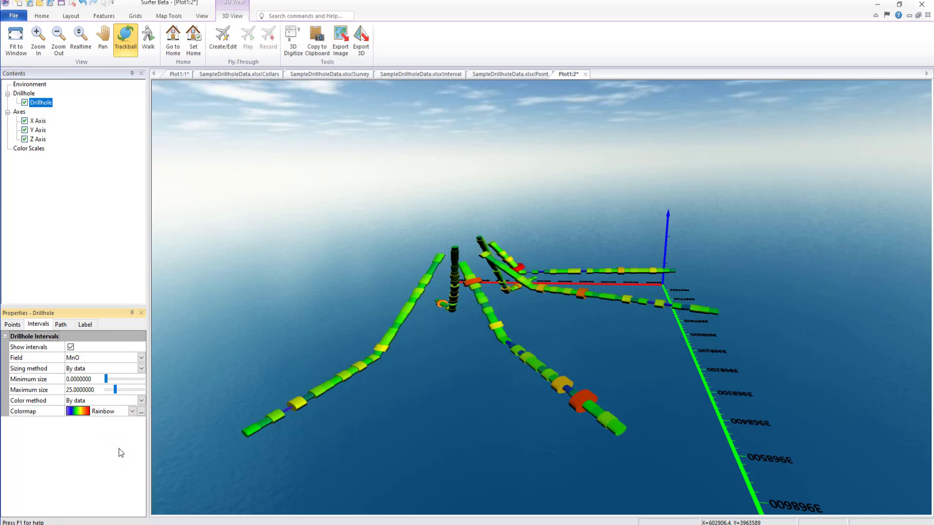
left_click(71, 347)
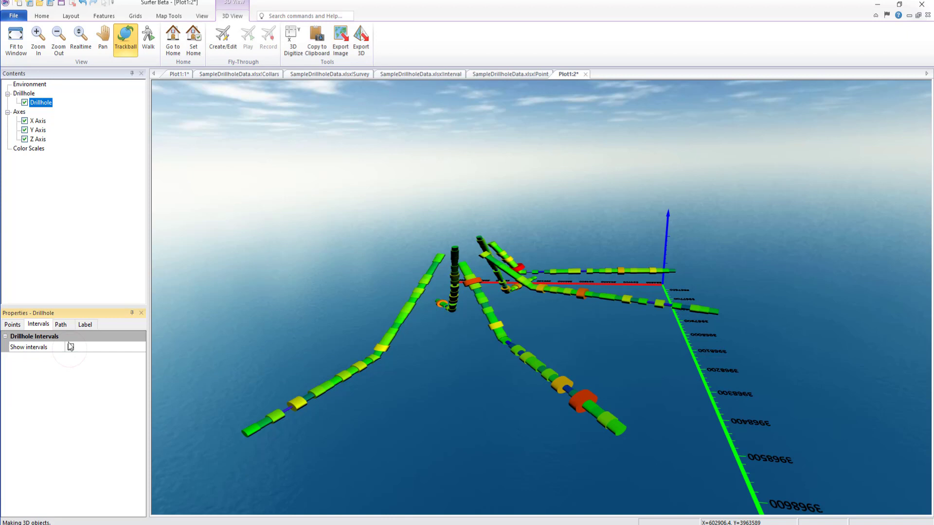
Step: Raise the drillhole path size from 0.5 to about 9.21 so paths render as thick tubes
left_click(65, 326)
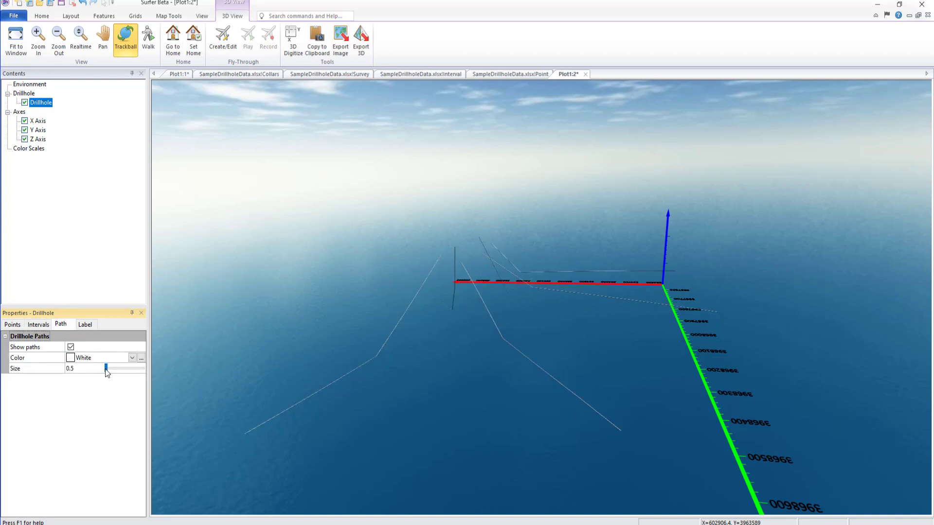
left_click_drag(106, 368, 109, 368)
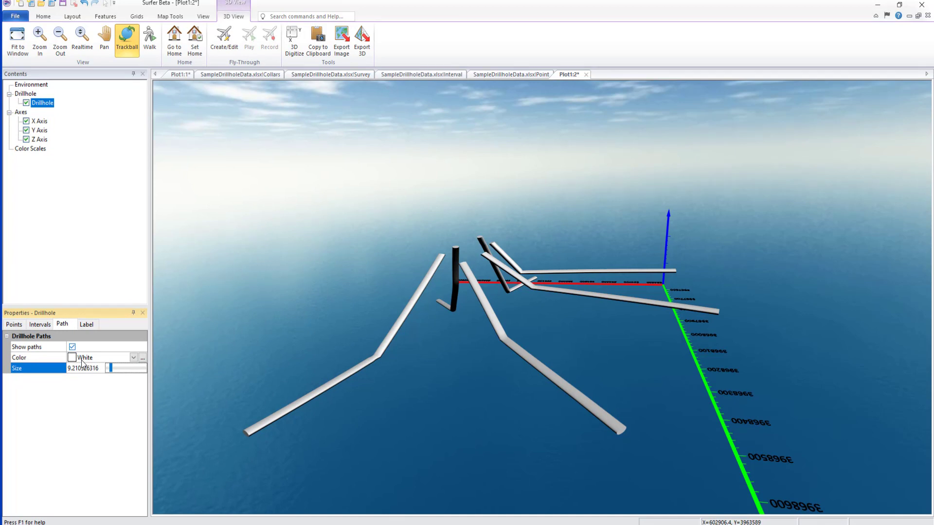
left_click(86, 325)
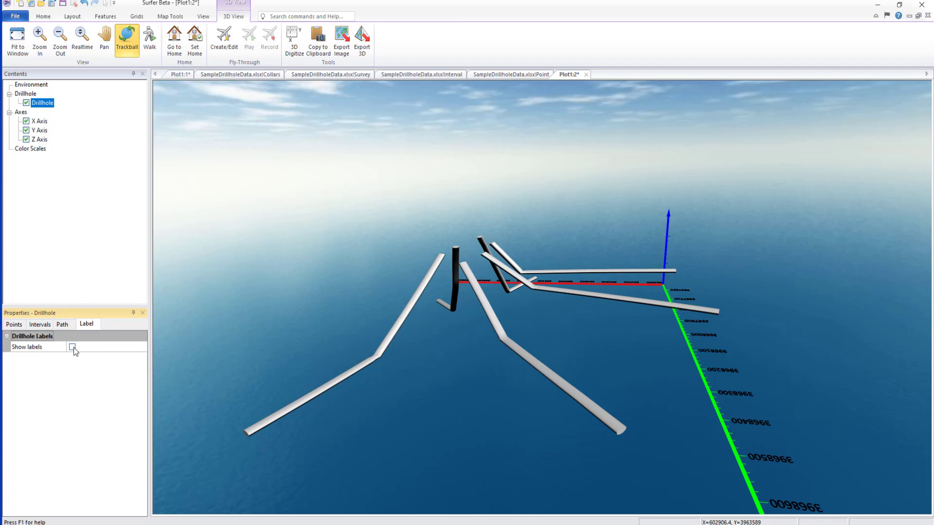
Step: Show the MW-1 to MW-6 labels with a Z offset of 50 and leader lines, expanding Font properties
left_click(72, 347)
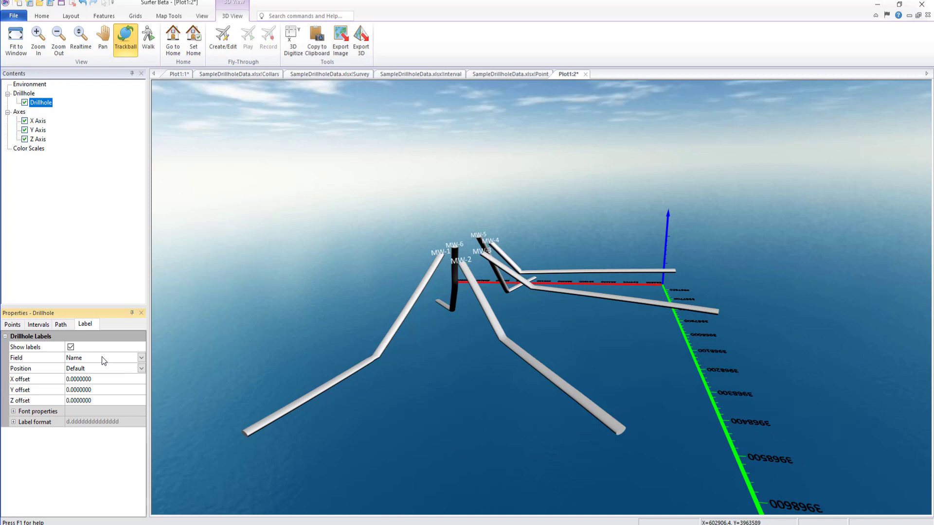
left_click(102, 400)
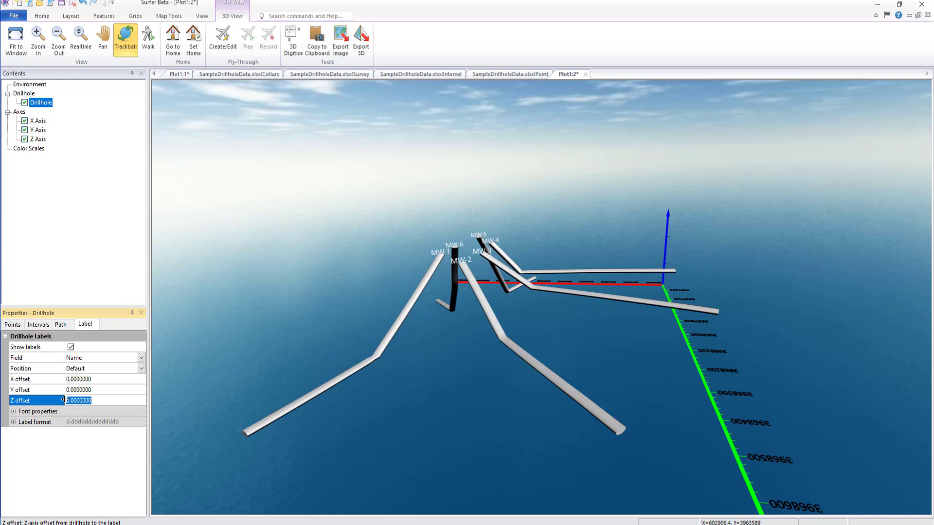
type("50")
key("Return")
left_click(70, 433)
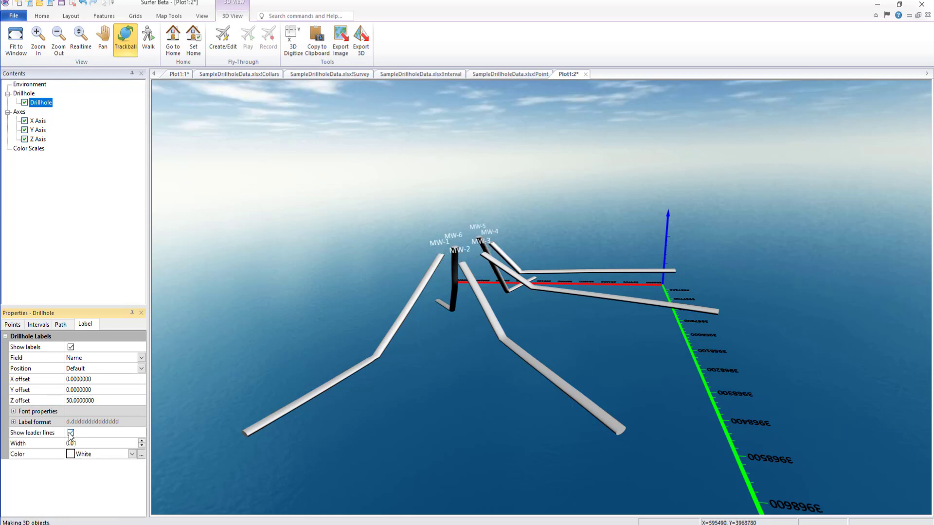
left_click(14, 411)
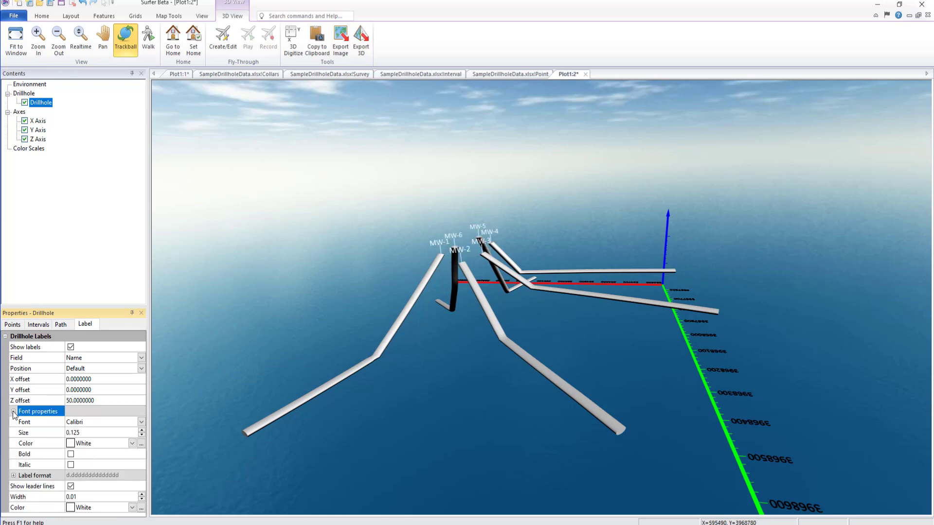